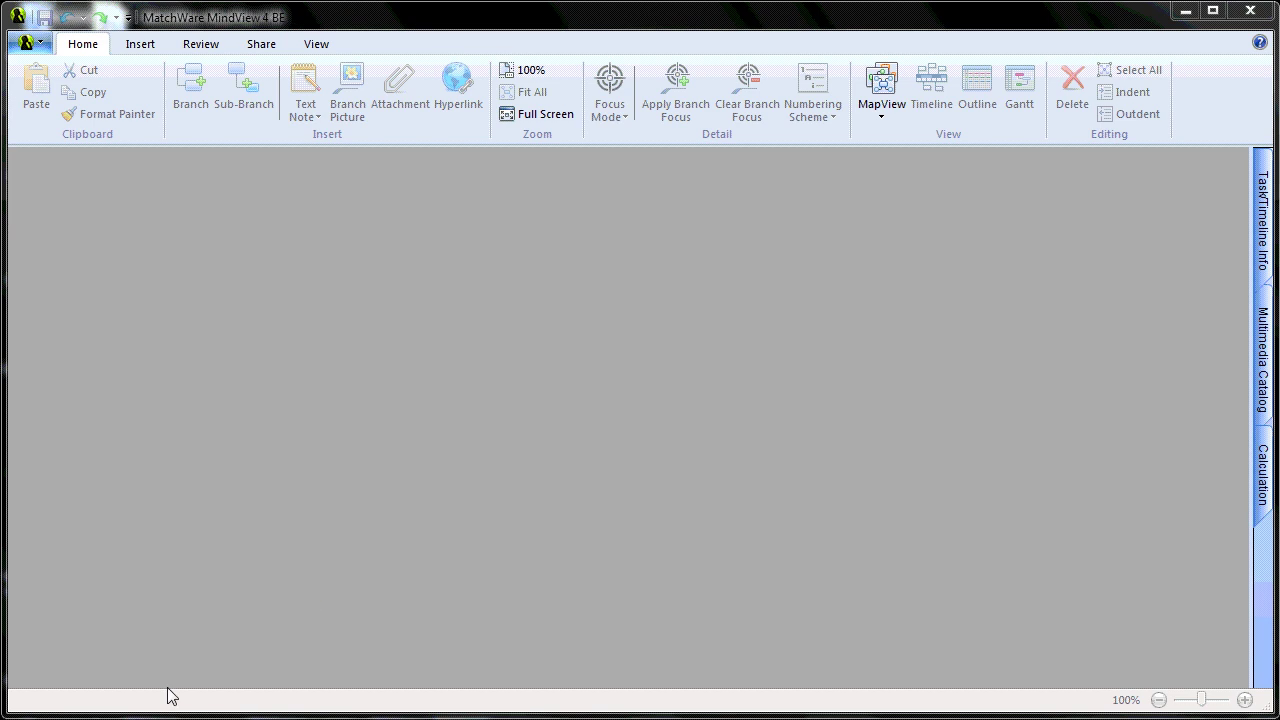
- Create a new blank mind map from the main menu
{"action": "left_click", "coordinate": [28, 43]}
{"action": "mouse_move", "coordinate": [40, 75]}
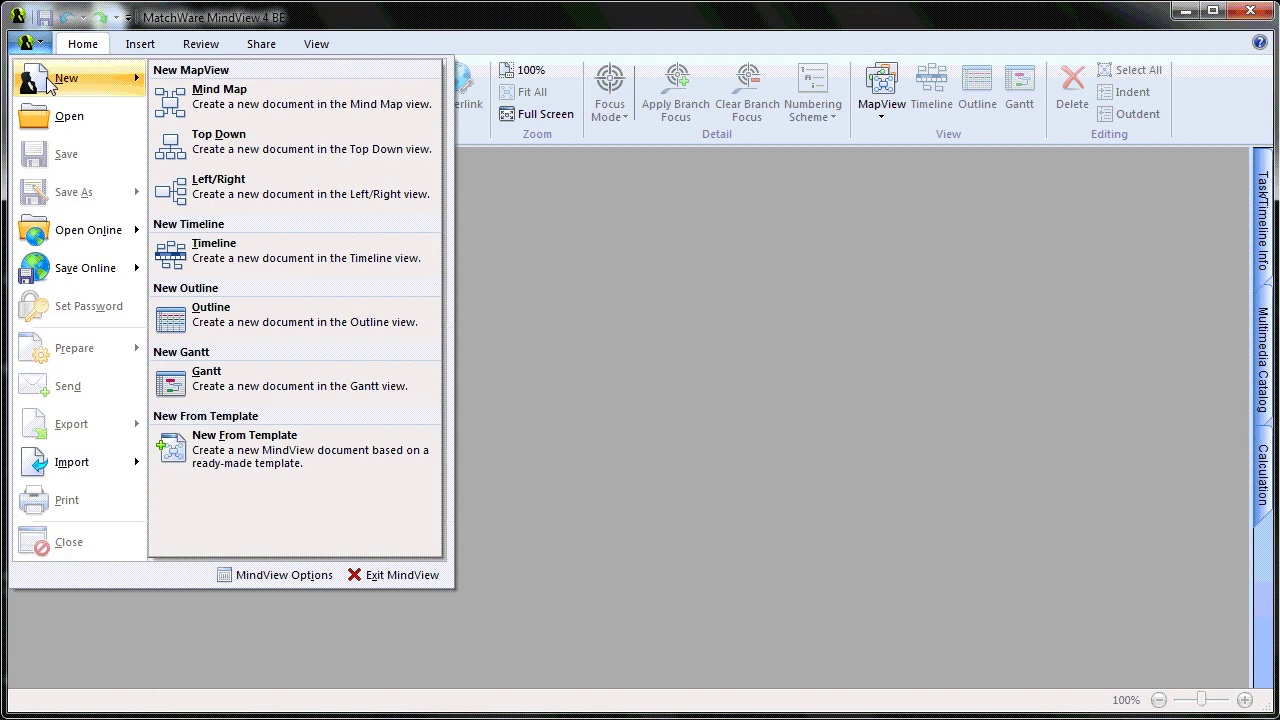
{"action": "left_click", "coordinate": [224, 106]}
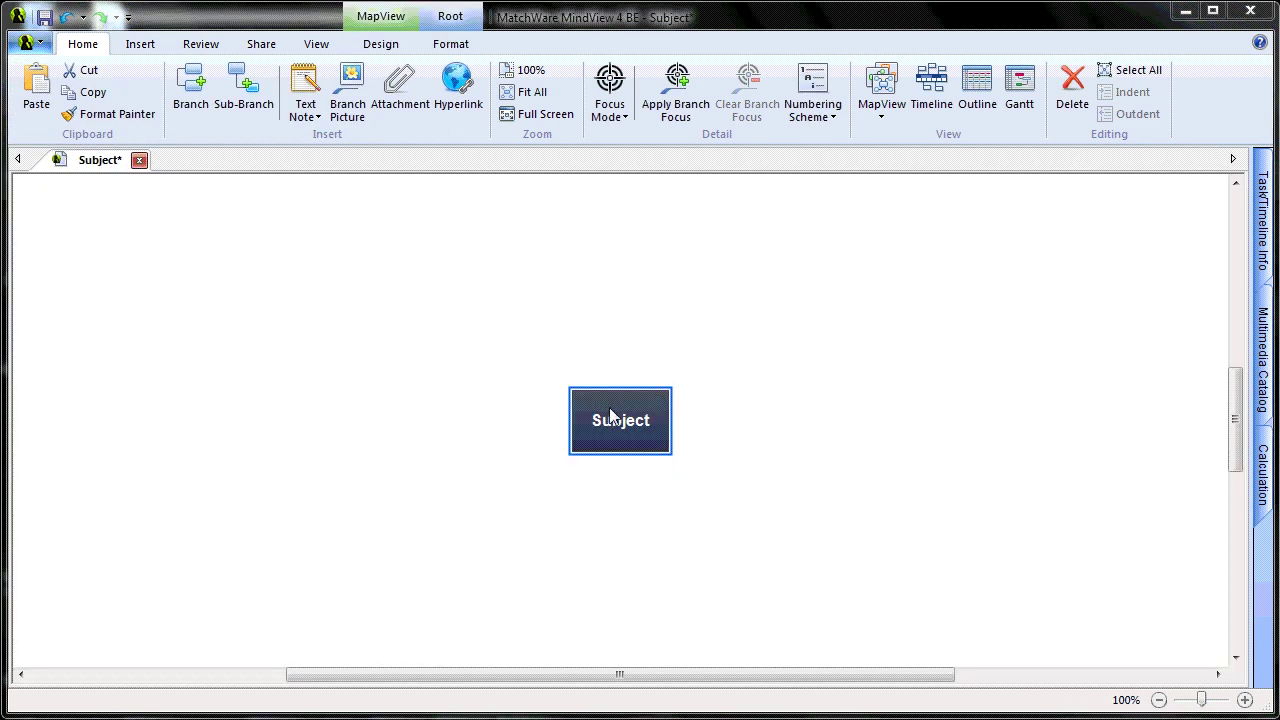
- Add an Idea branch to Subject and chain nested Idea sub-branches beneath it
{"action": "left_click", "coordinate": [192, 106]}
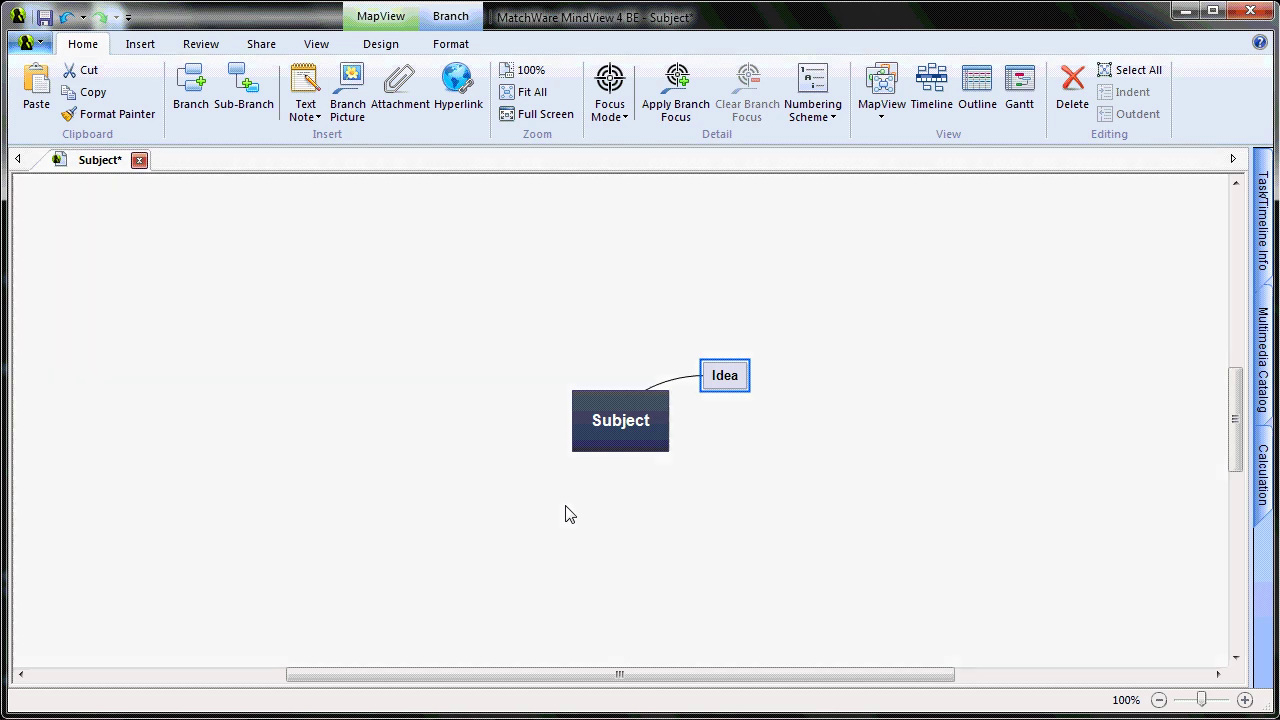
{"action": "key", "text": "Insert"}
{"action": "key", "text": "Insert"}
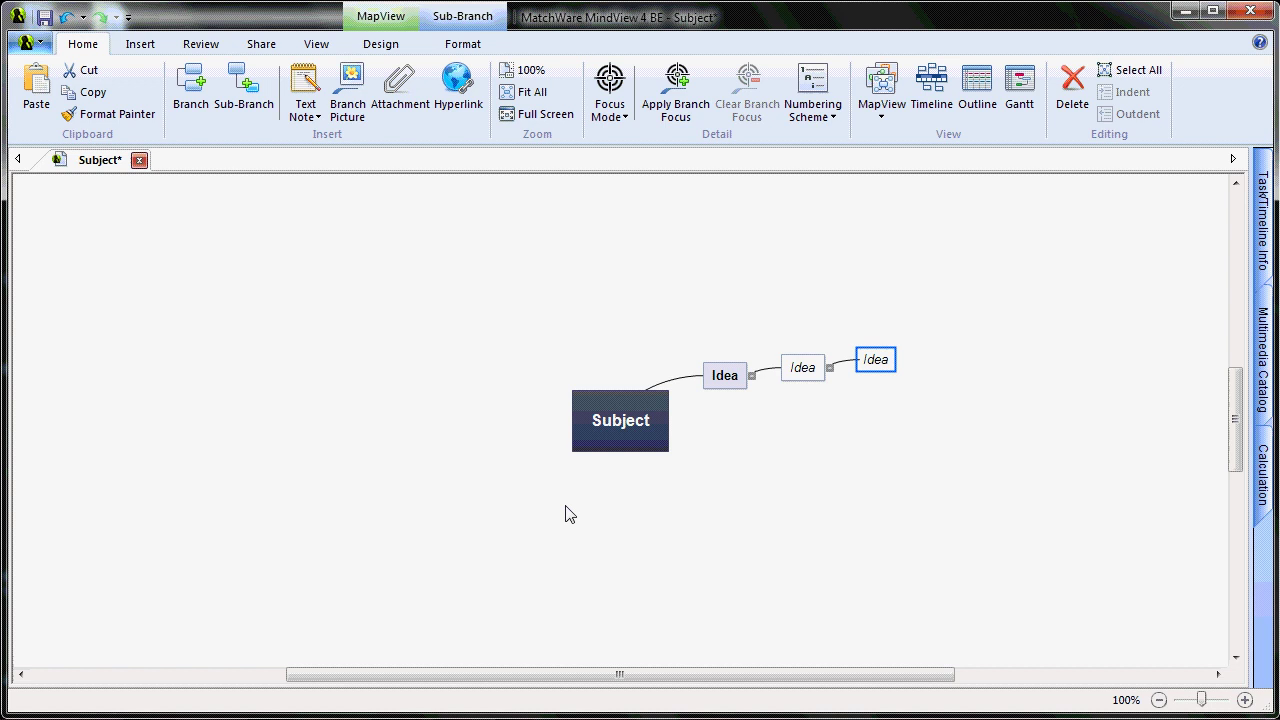
{"action": "key", "text": "Insert"}
{"action": "key", "text": "Insert"}
{"action": "key", "text": "Insert"}
{"action": "key", "text": "Insert"}
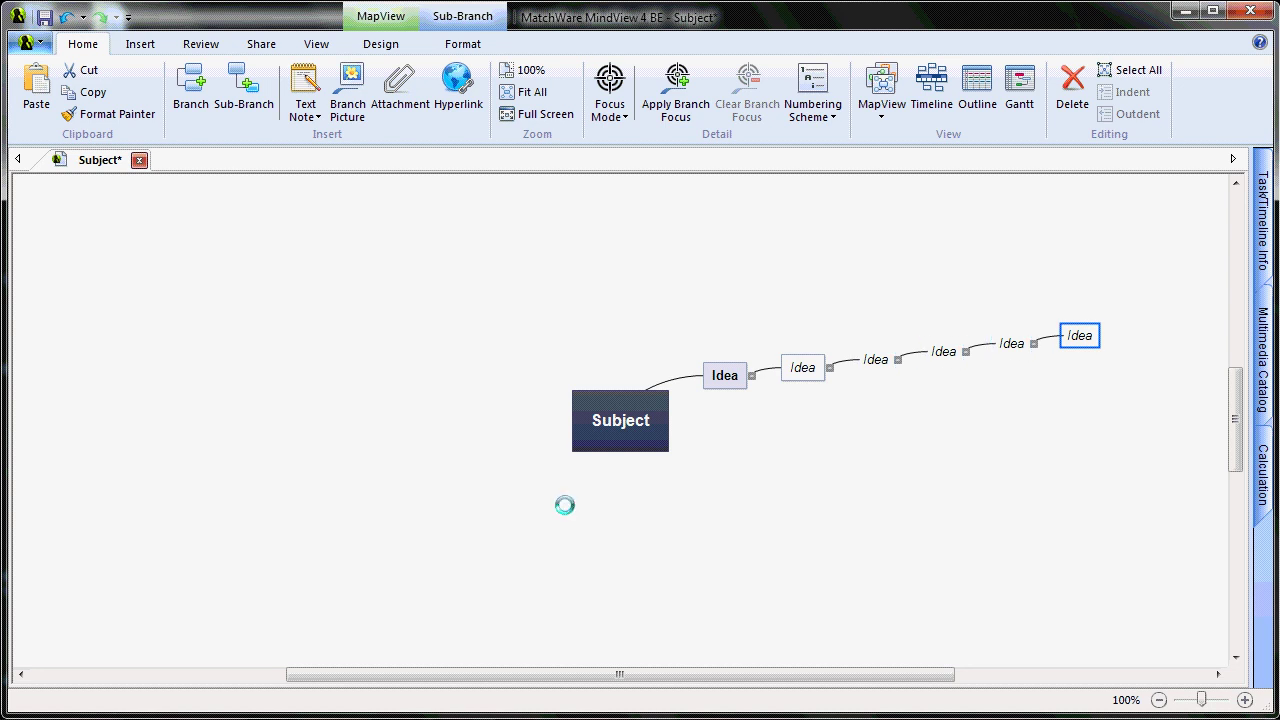
{"action": "key", "text": "Insert"}
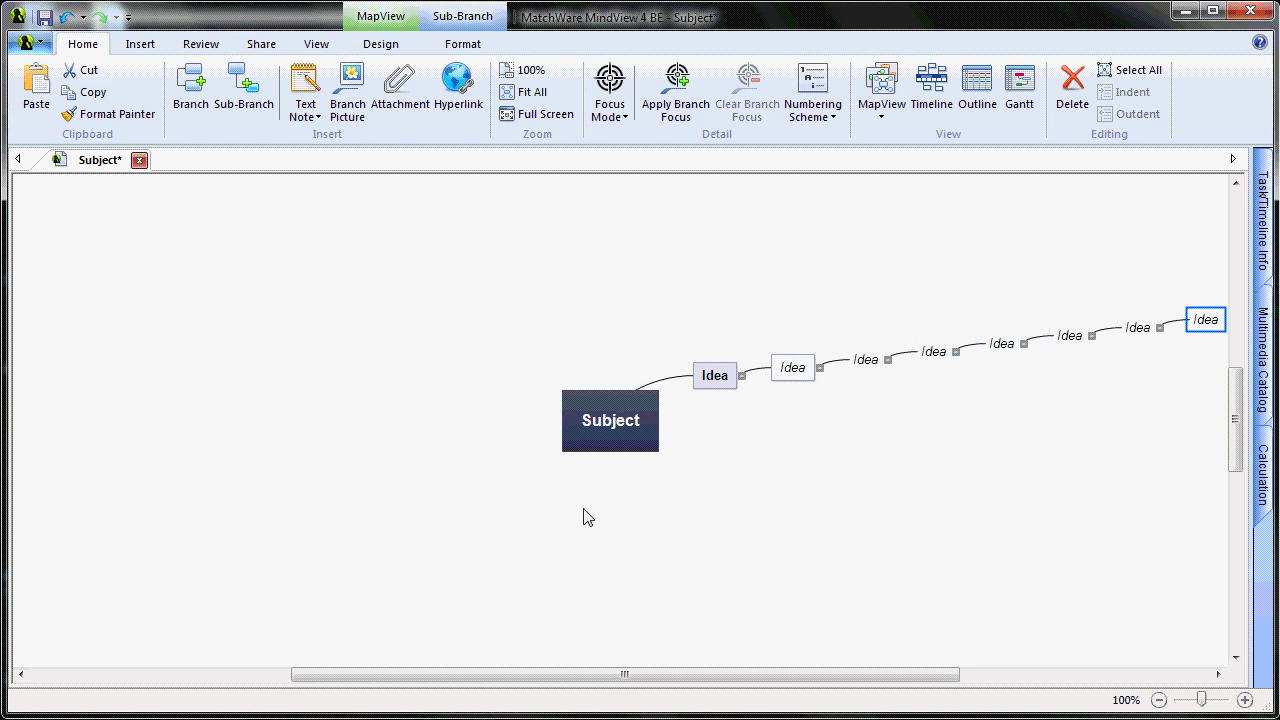
{"action": "left_click", "coordinate": [584, 512]}
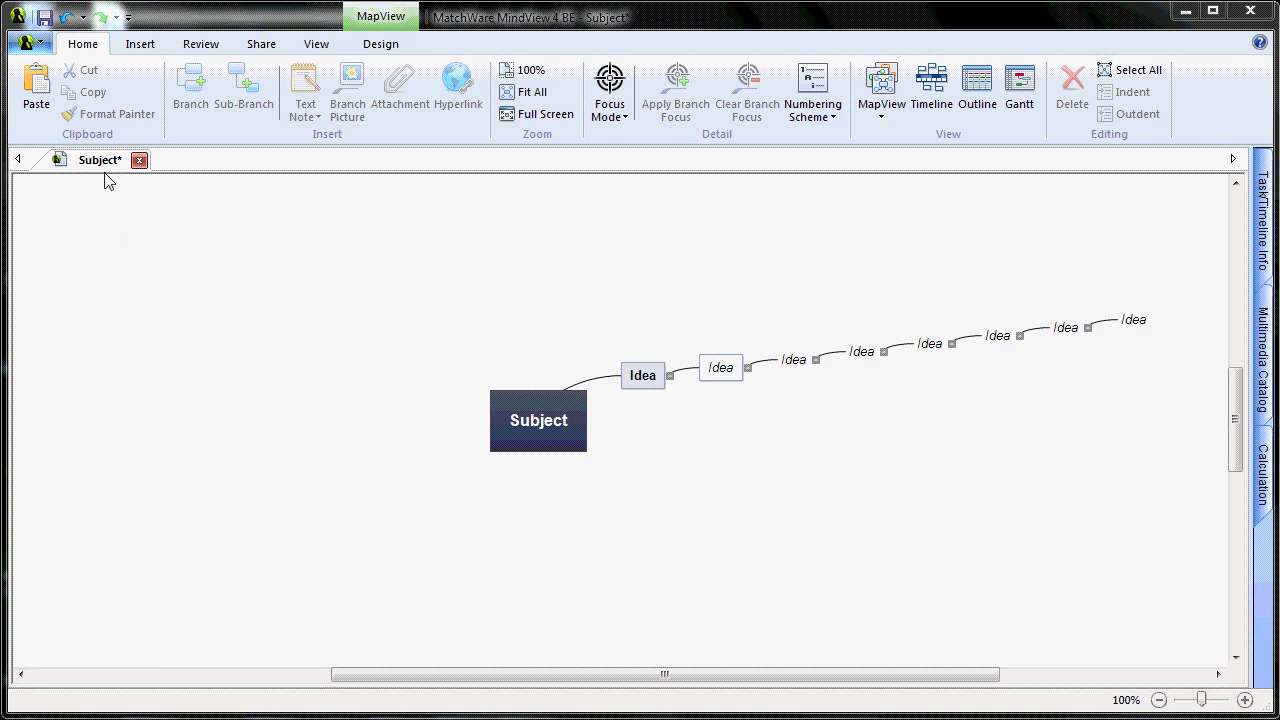
- Open Advanced Word Export and review its general export settings
{"action": "left_click", "coordinate": [26, 44]}
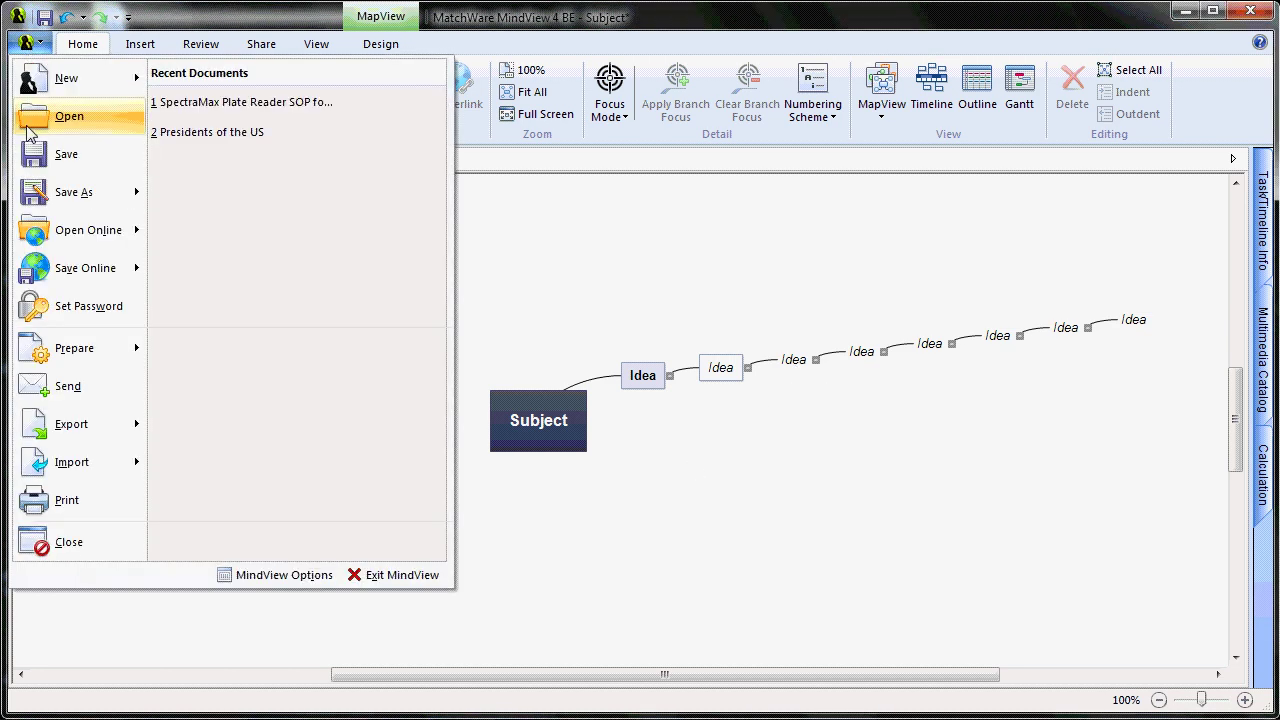
{"action": "mouse_move", "coordinate": [116, 436]}
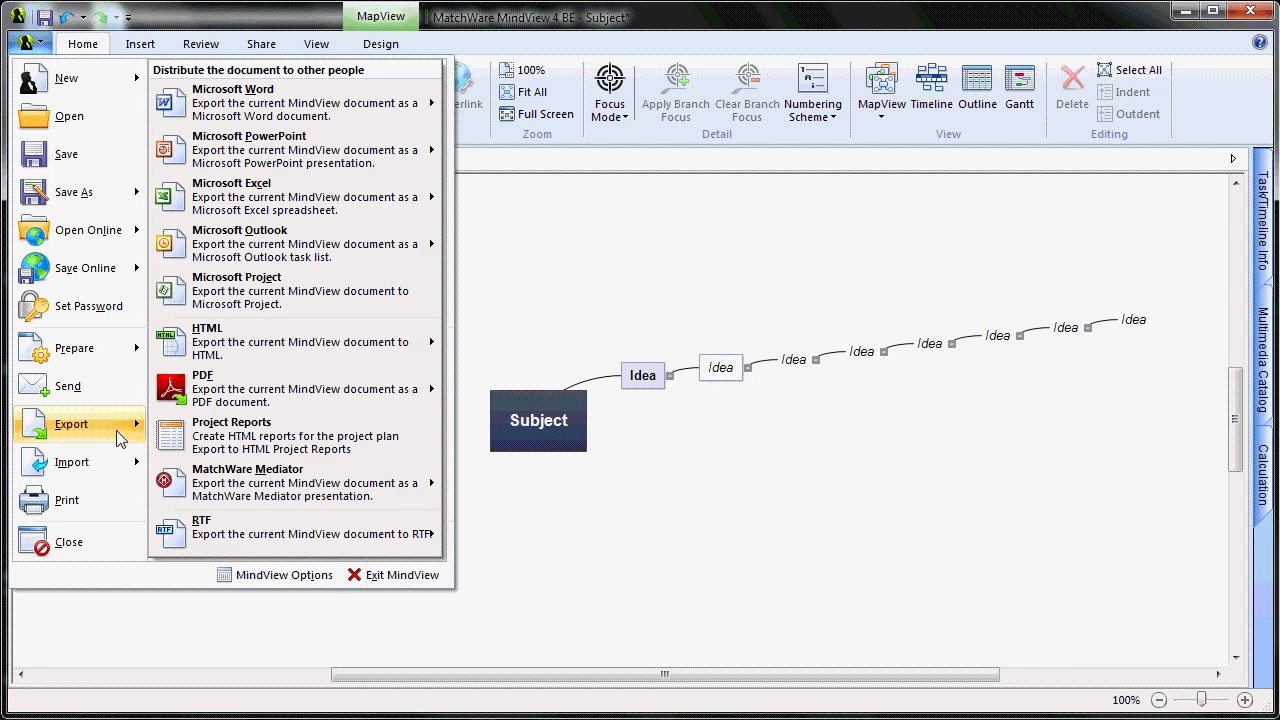
{"action": "mouse_move", "coordinate": [367, 104]}
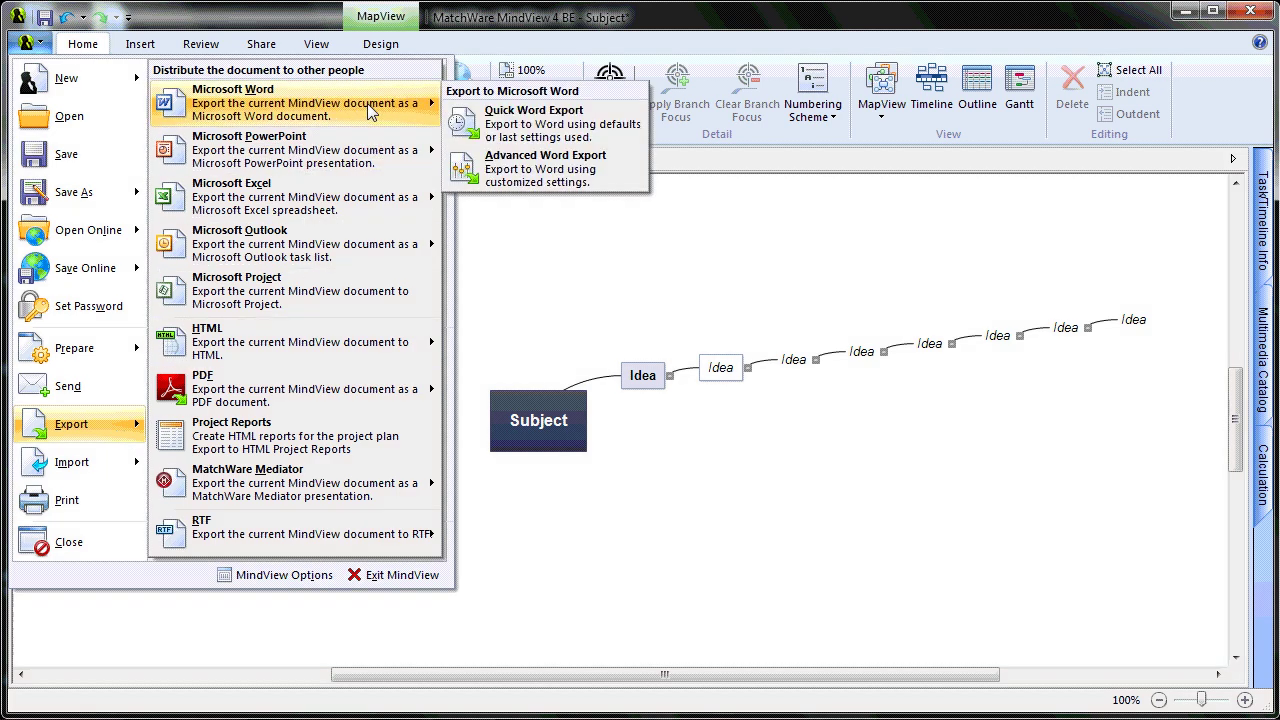
{"action": "left_click", "coordinate": [620, 183]}
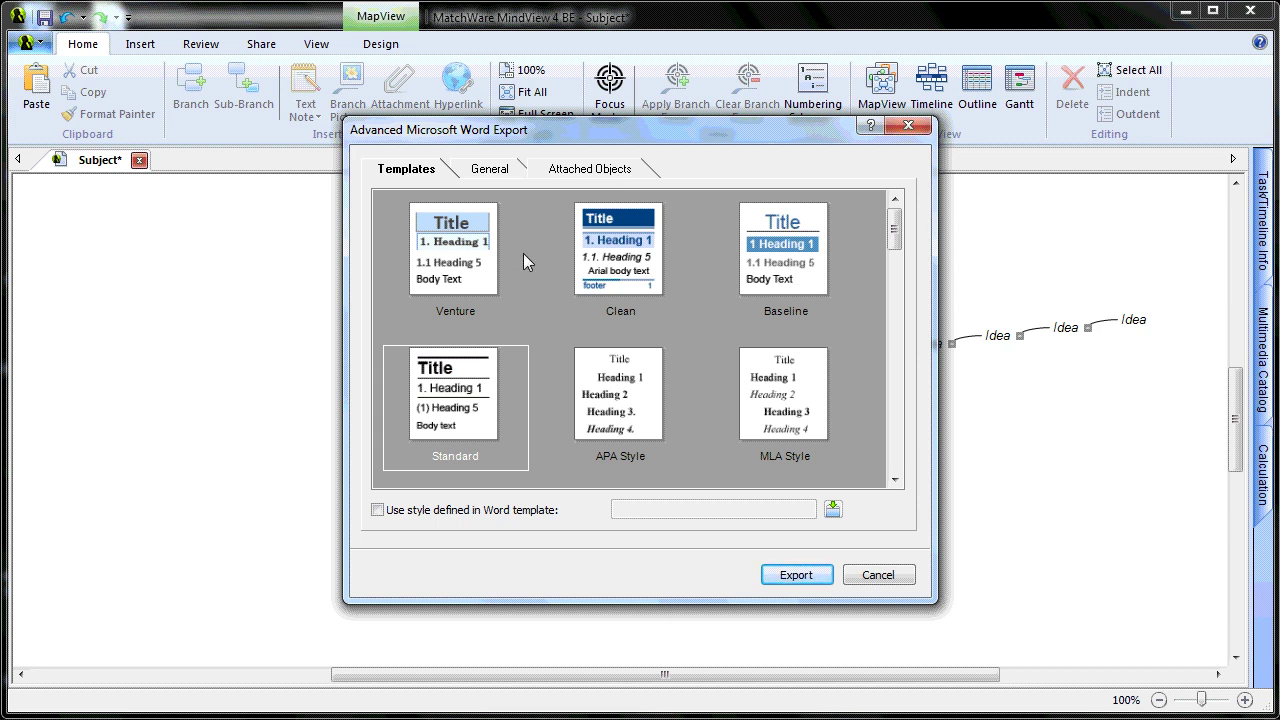
{"action": "left_click", "coordinate": [495, 169]}
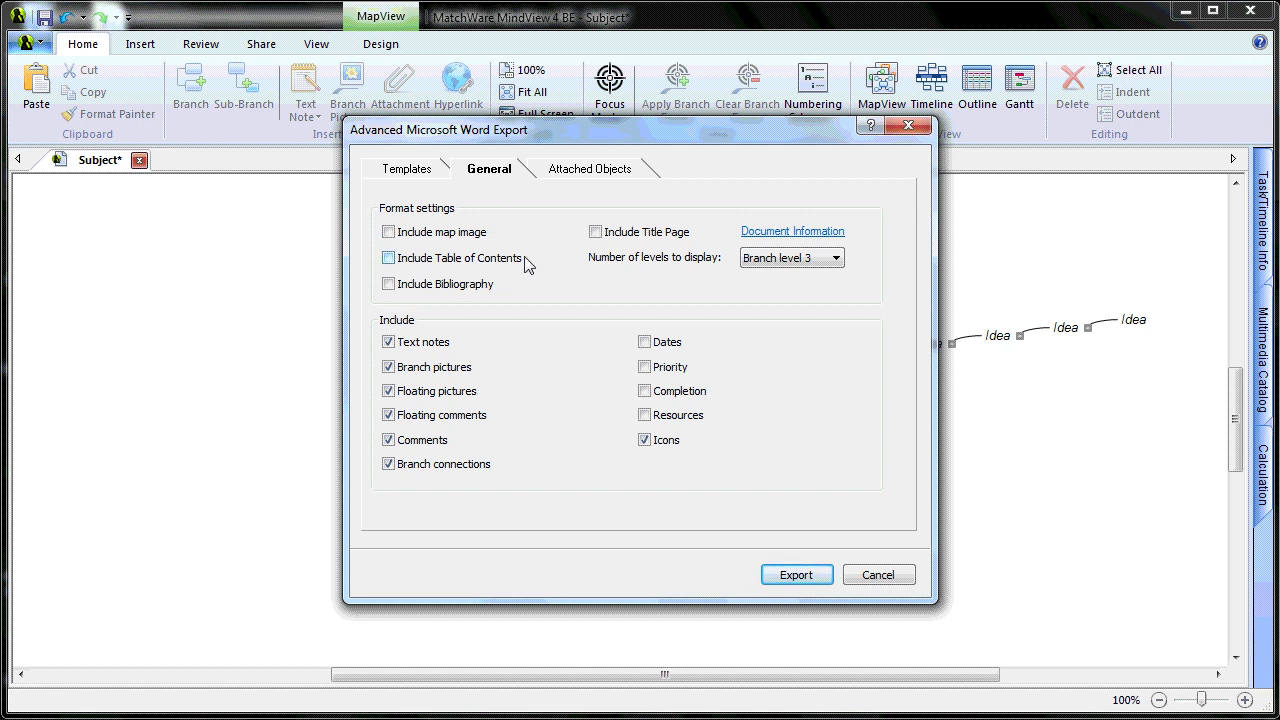
- Export the map to Word as 'Custom Template' and open the resulting document
{"action": "left_click", "coordinate": [820, 580]}
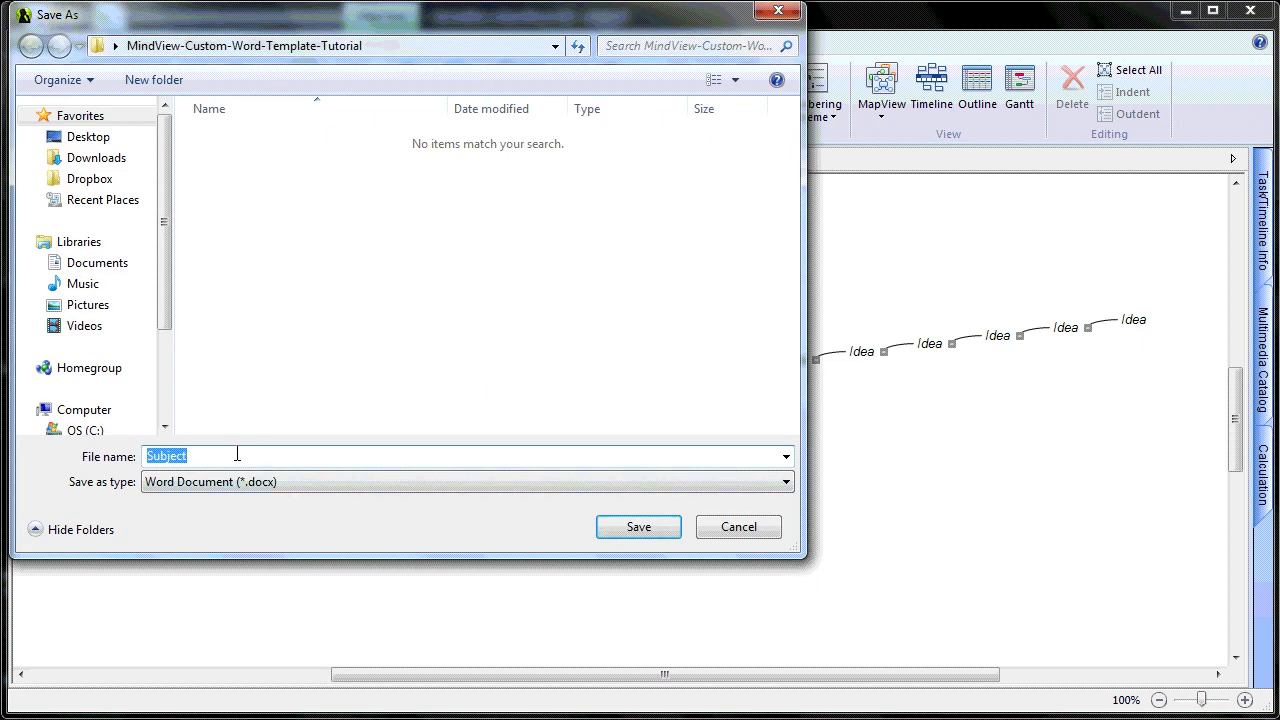
{"action": "type", "text": "Custom Template"}
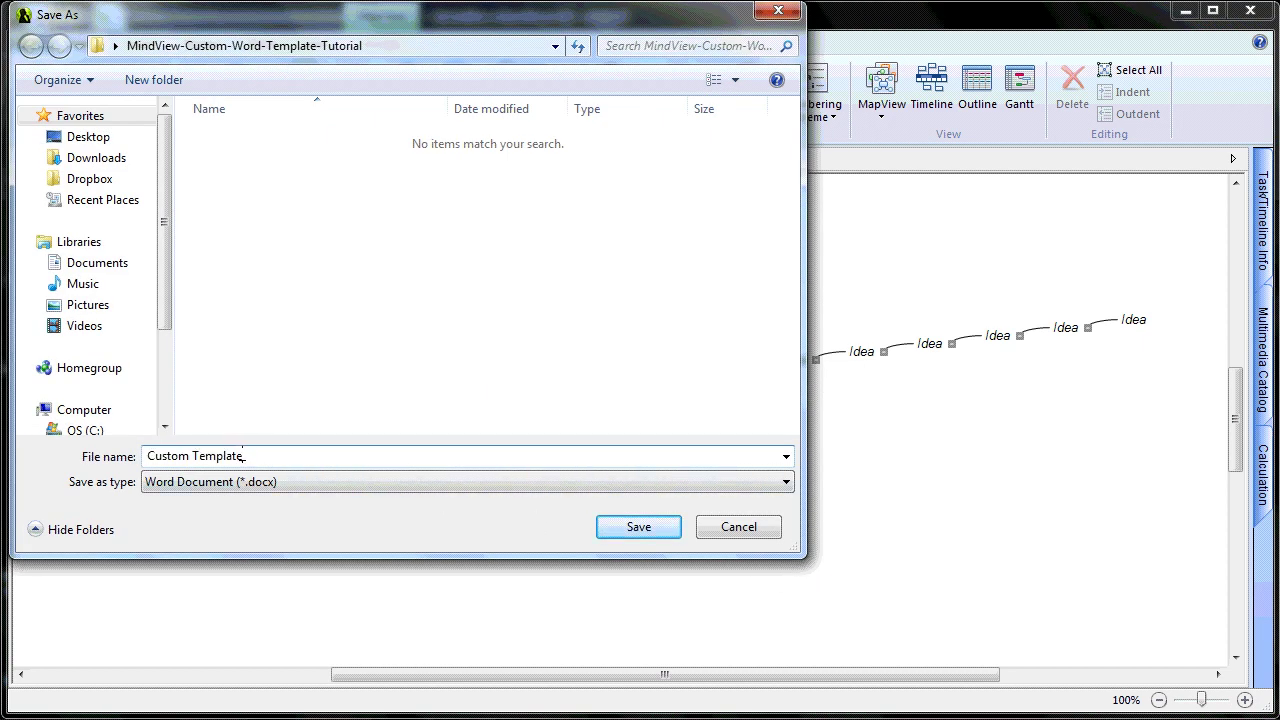
{"action": "left_click", "coordinate": [660, 538]}
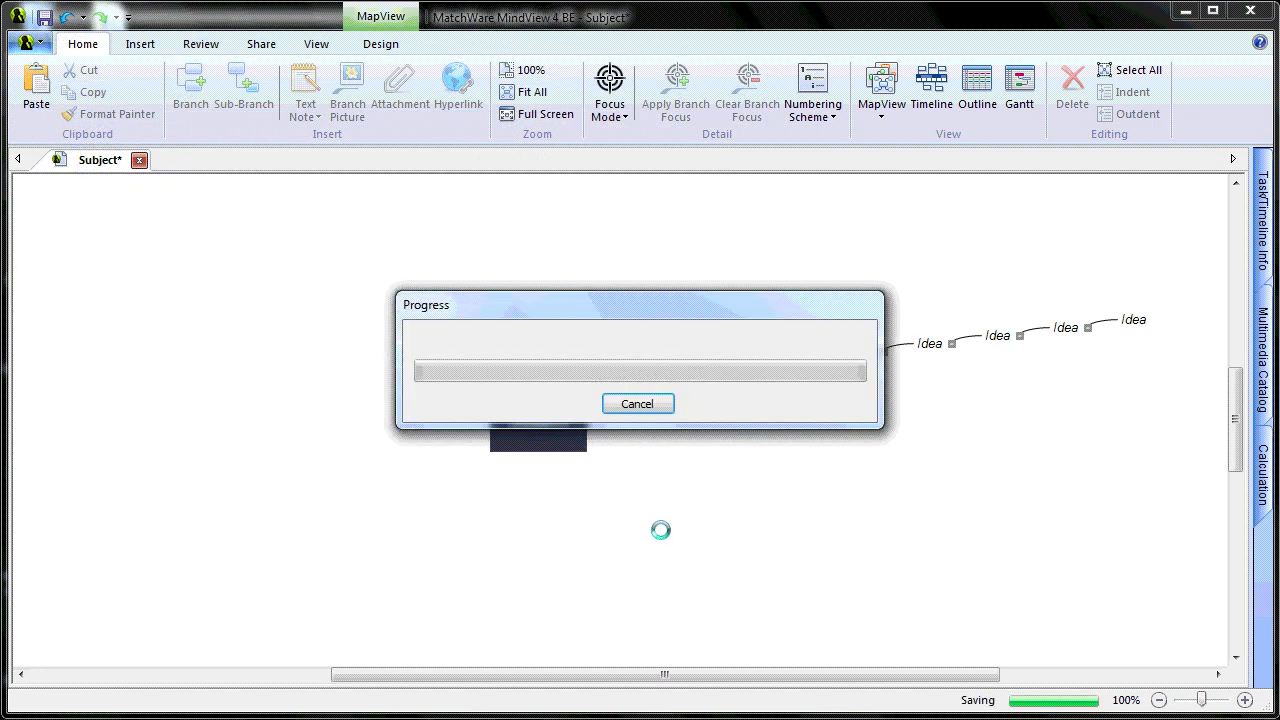
{"action": "left_click", "coordinate": [638, 392]}
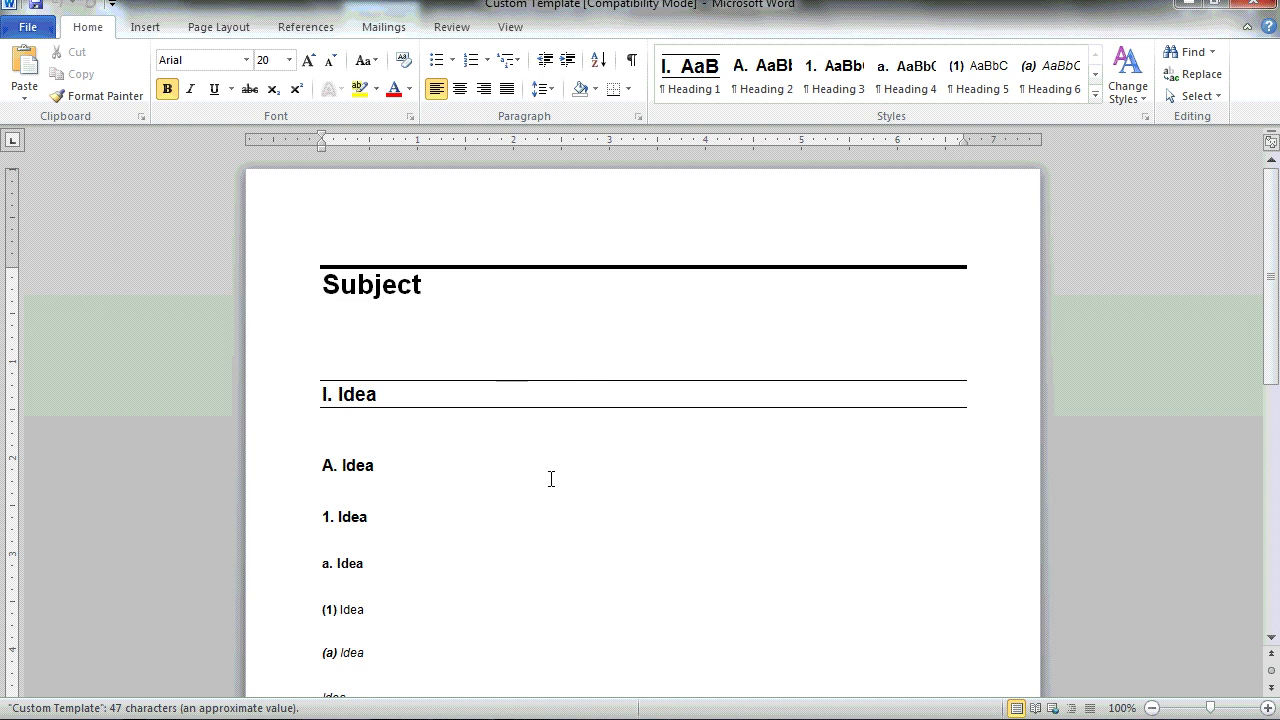
- Inspect the styles and font sizes of the I., A. and 1. Idea headings
{"action": "scroll", "coordinate": [550, 479], "scroll_direction": "down", "scroll_amount": 1}
{"action": "scroll", "coordinate": [539, 486], "scroll_direction": "down", "scroll_amount": 1}
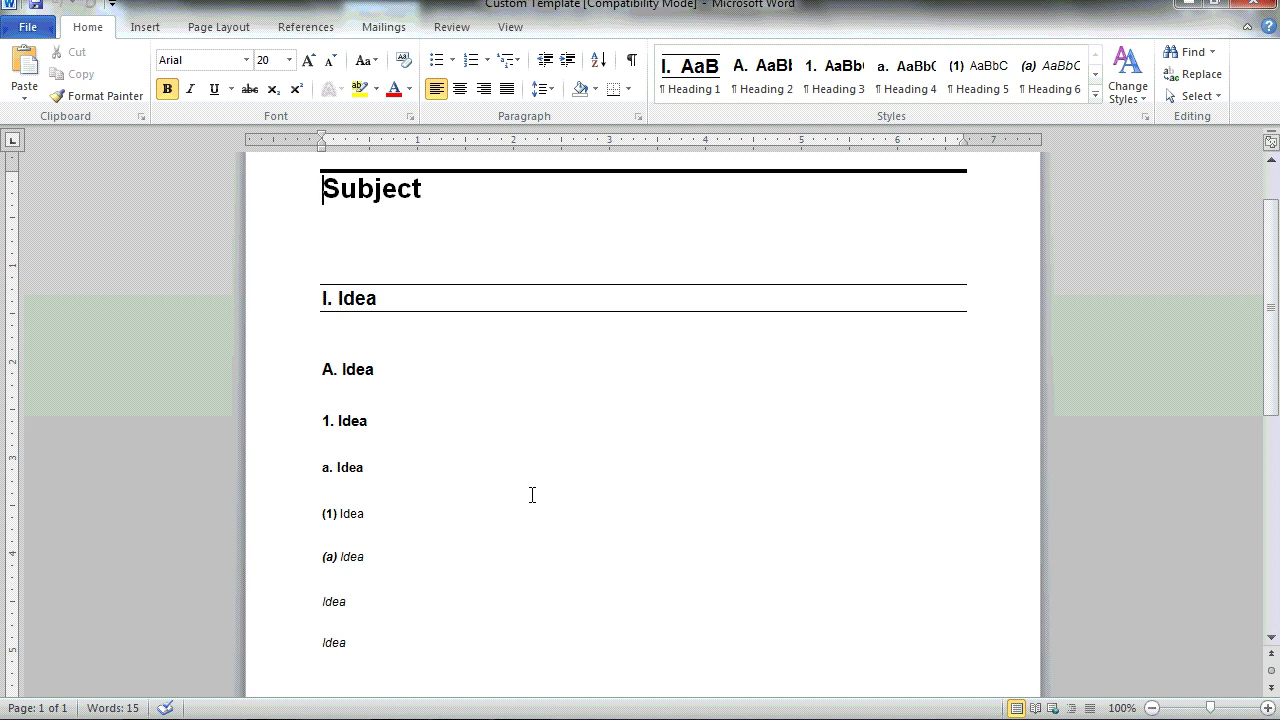
{"action": "left_click", "coordinate": [400, 299]}
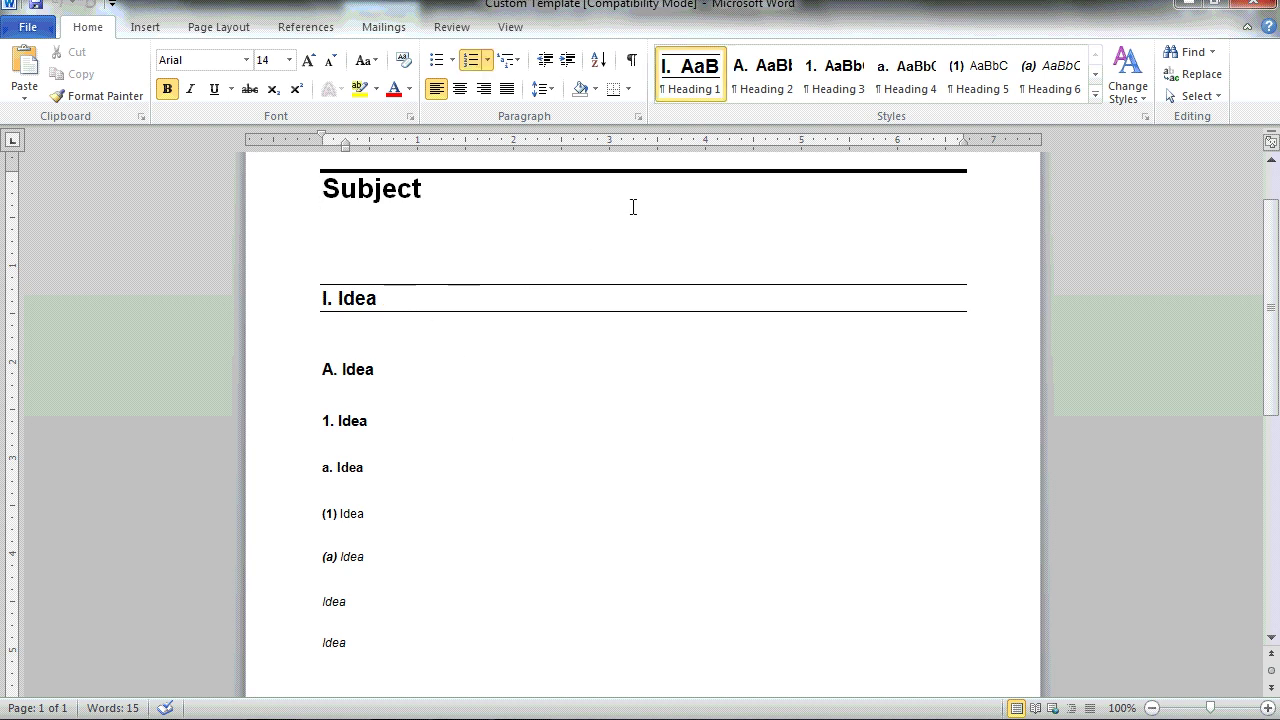
{"action": "left_click", "coordinate": [389, 369]}
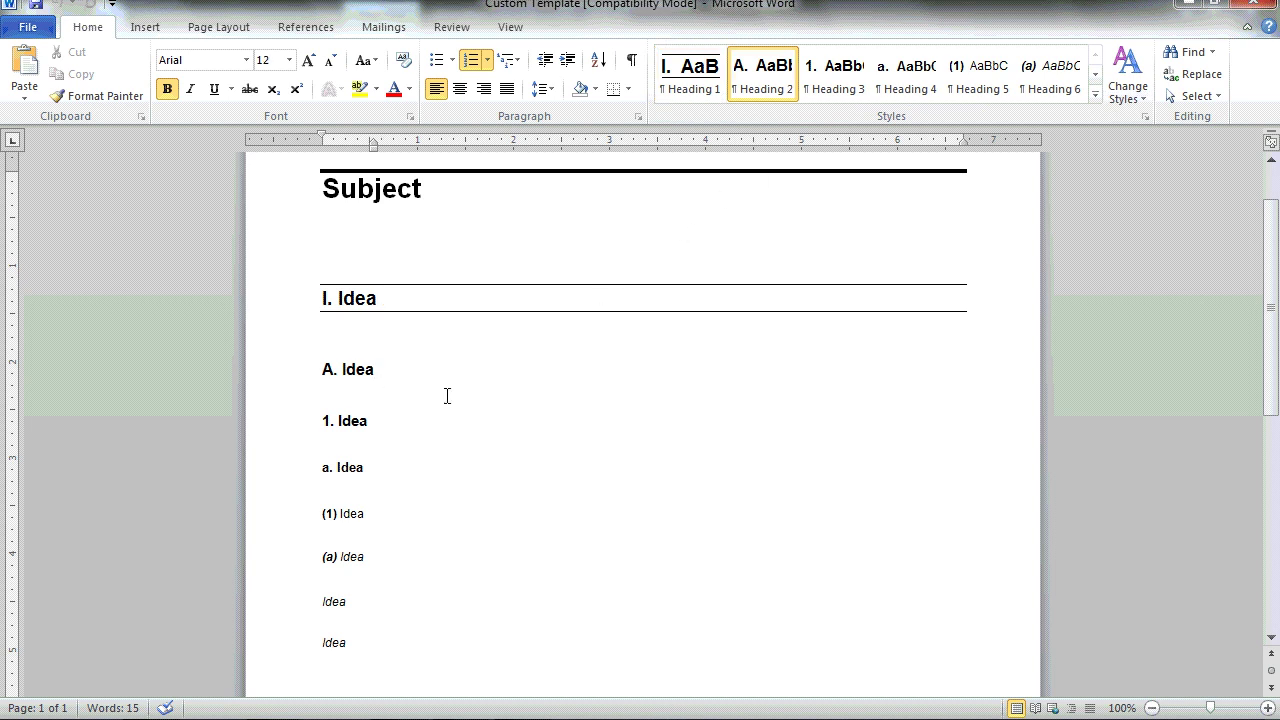
{"action": "left_click", "coordinate": [382, 421]}
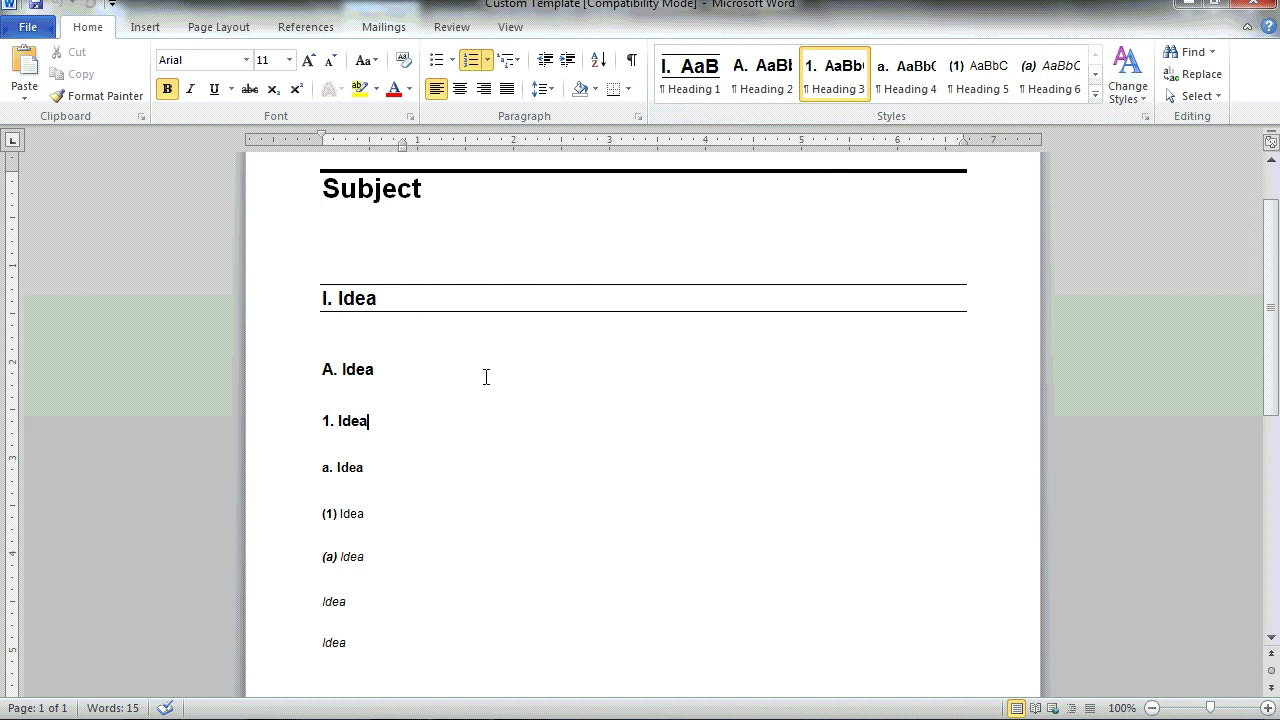
{"action": "scroll", "coordinate": [486, 380], "scroll_direction": "up", "scroll_amount": 1}
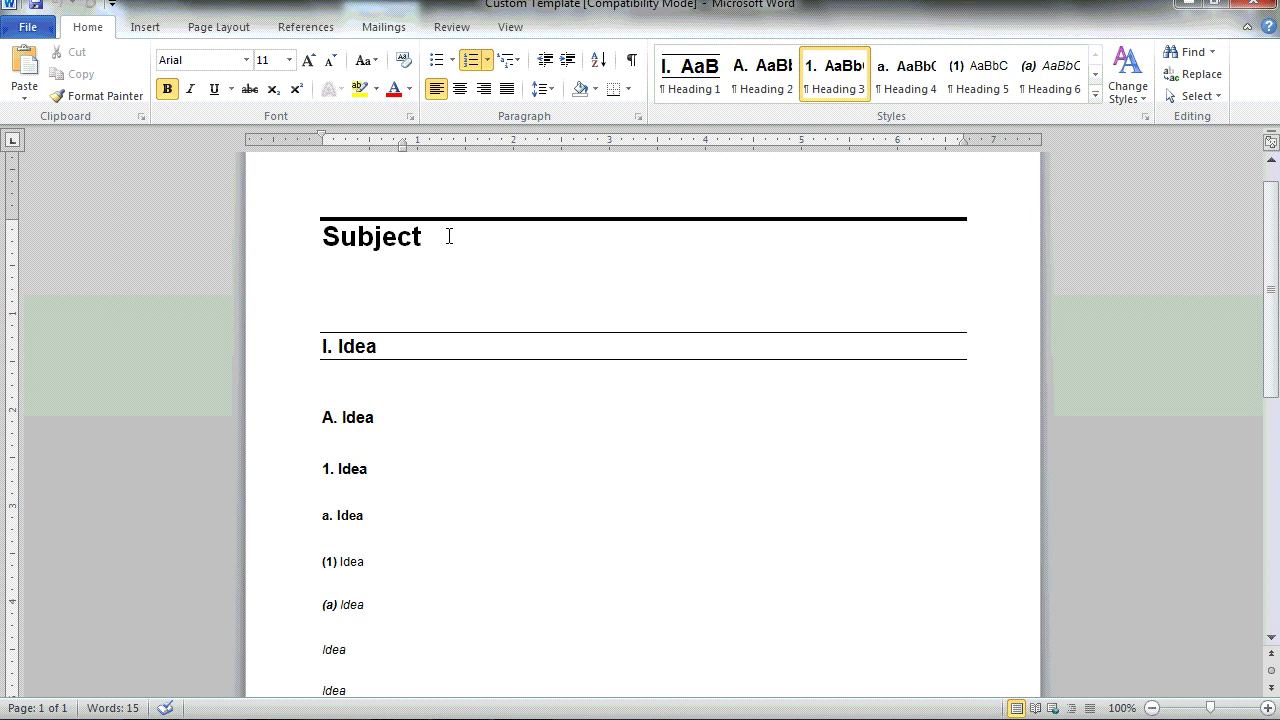
{"action": "left_click", "coordinate": [420, 302]}
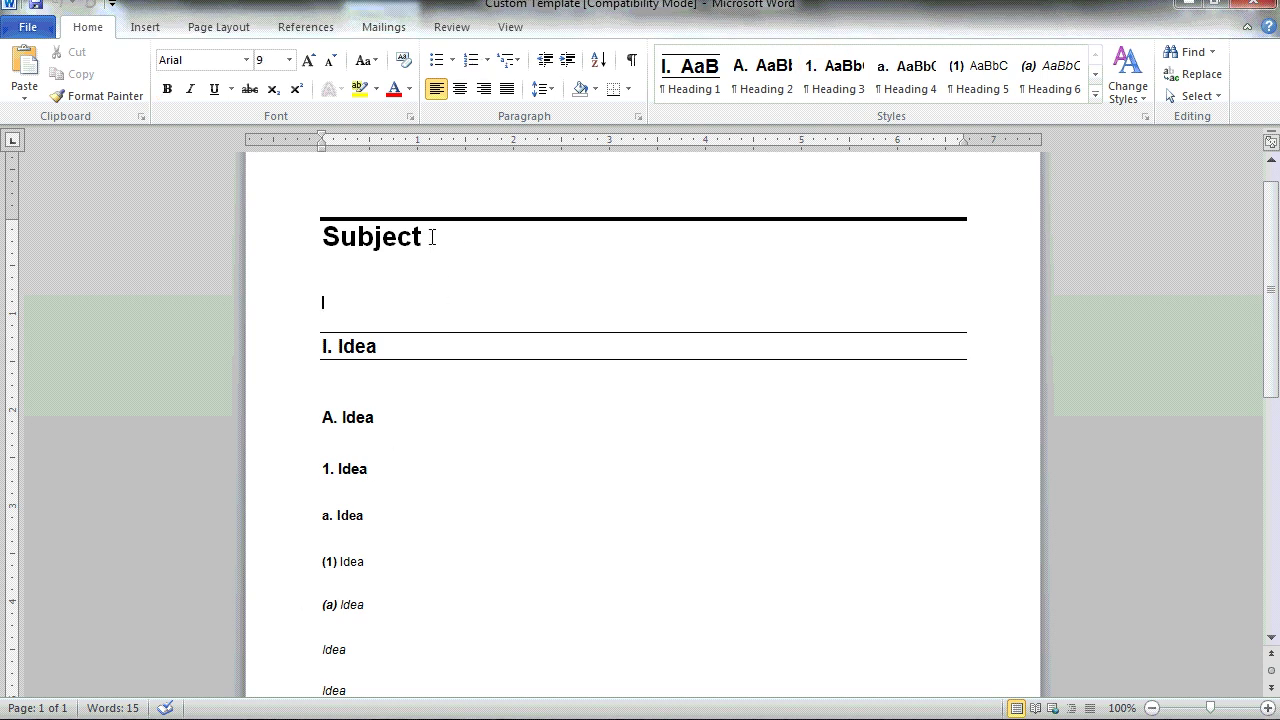
- Restyle the Subject title from the Quick Styles gallery, changing it to Calibri (Body) 18
{"action": "left_click_drag", "start_coordinate": [432, 237], "coordinate": [322, 240]}
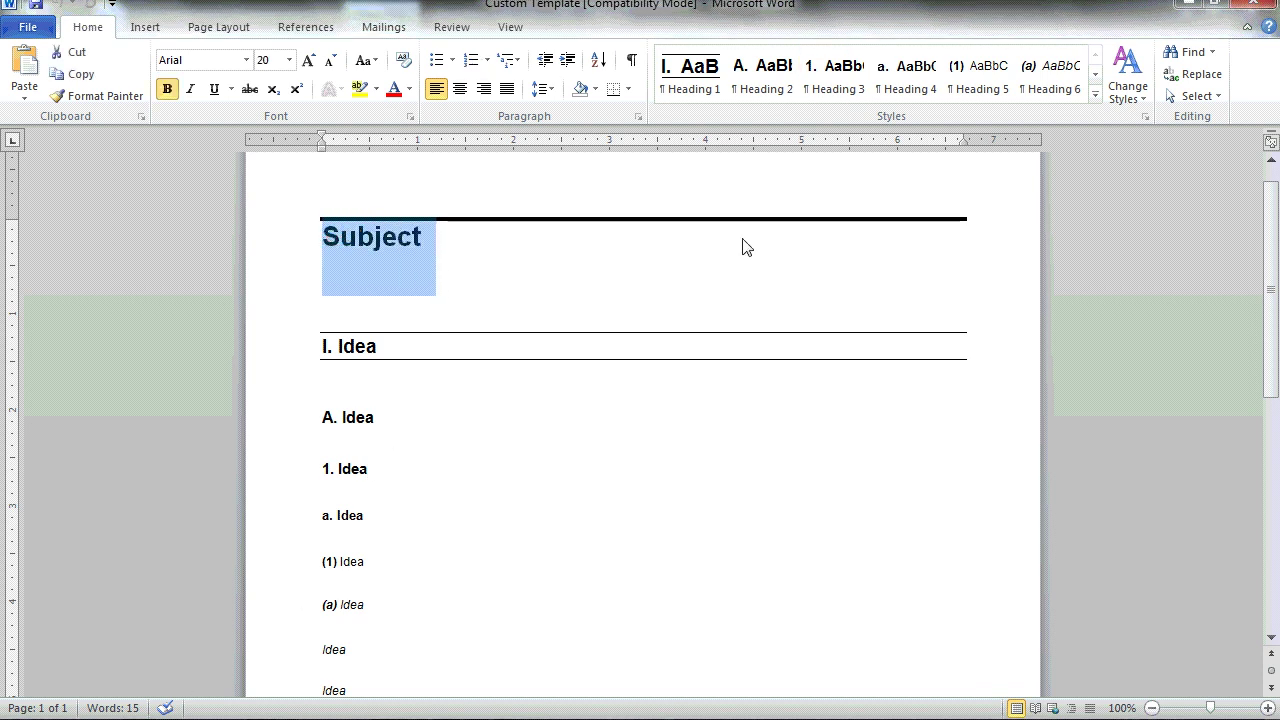
{"action": "left_click", "coordinate": [1095, 94]}
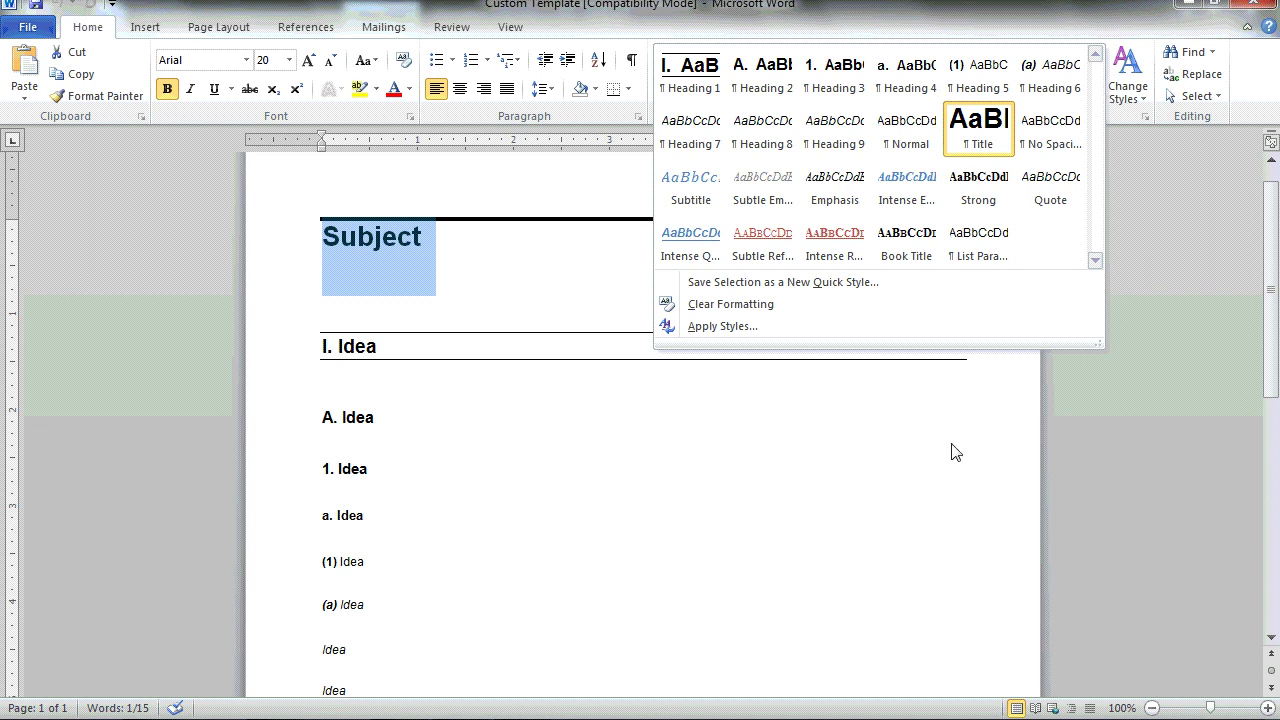
{"action": "left_click", "coordinate": [594, 417]}
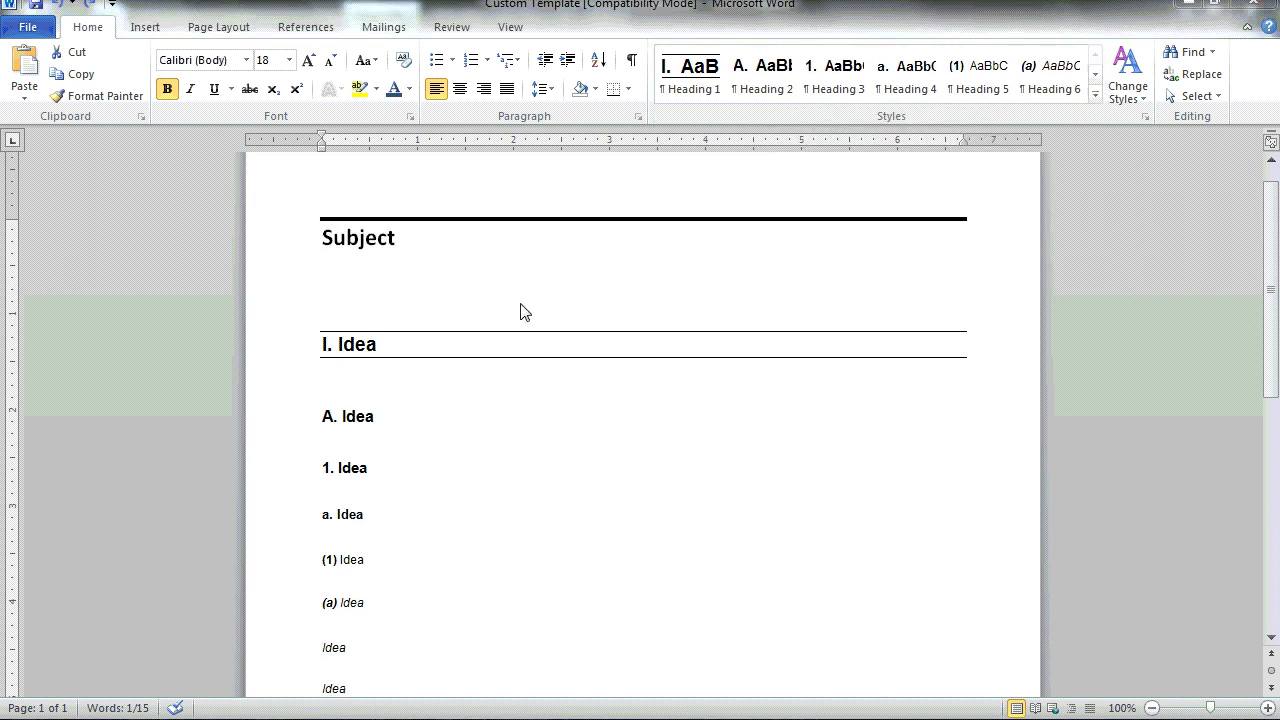
{"action": "triple_click", "coordinate": [402, 232]}
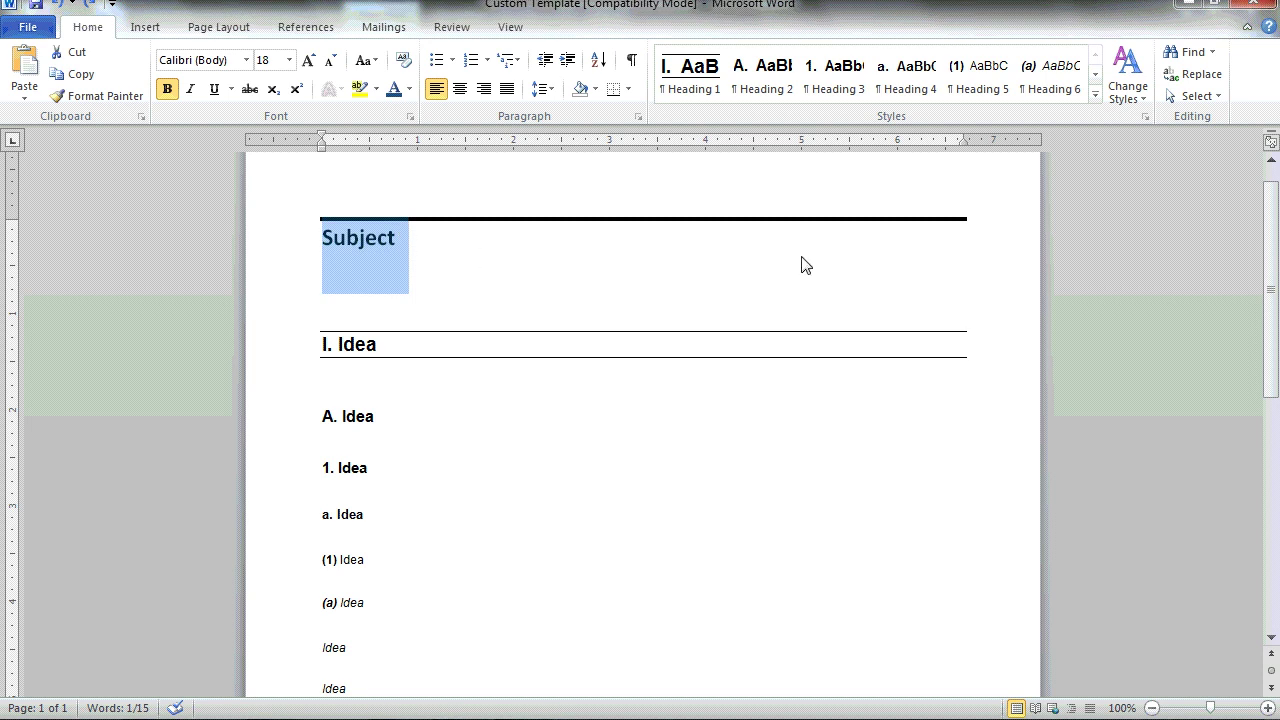
{"action": "left_click", "coordinate": [1094, 94]}
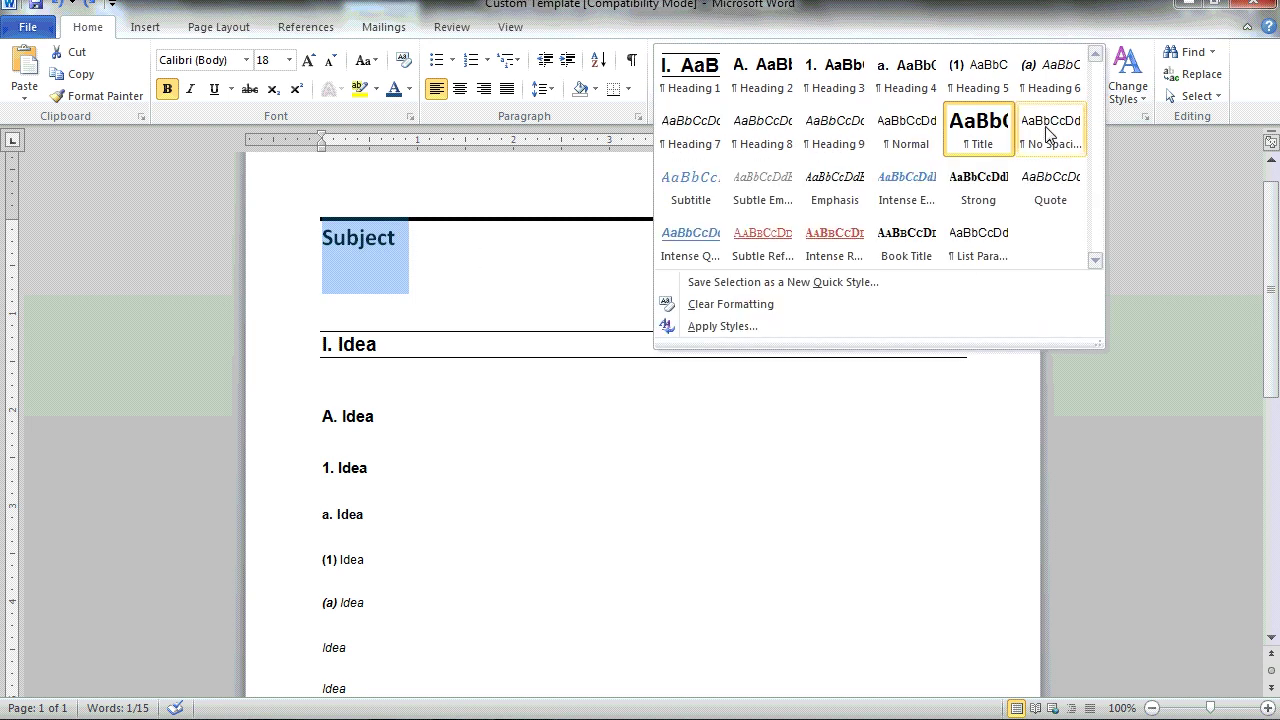
- Modify the Title style to Dark Blue Text 2 font with a dark blue 3 pt top border
{"action": "right_click", "coordinate": [975, 144]}
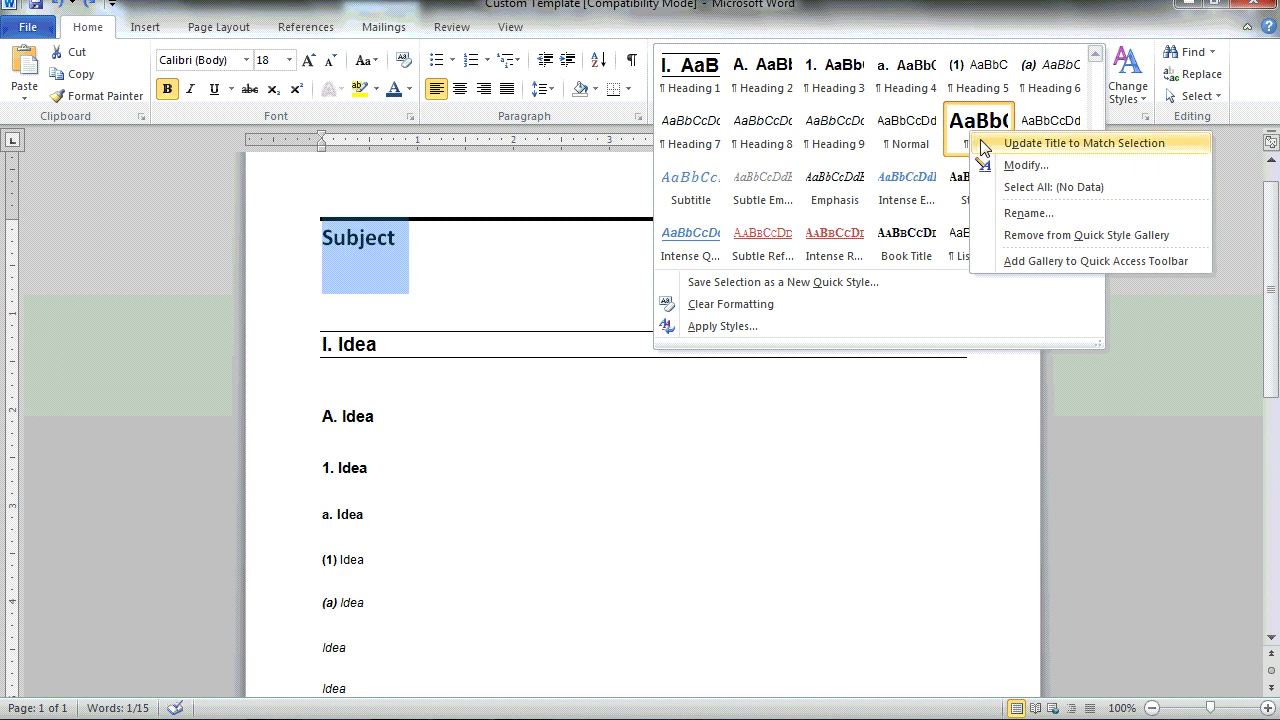
{"action": "left_click", "coordinate": [1074, 168]}
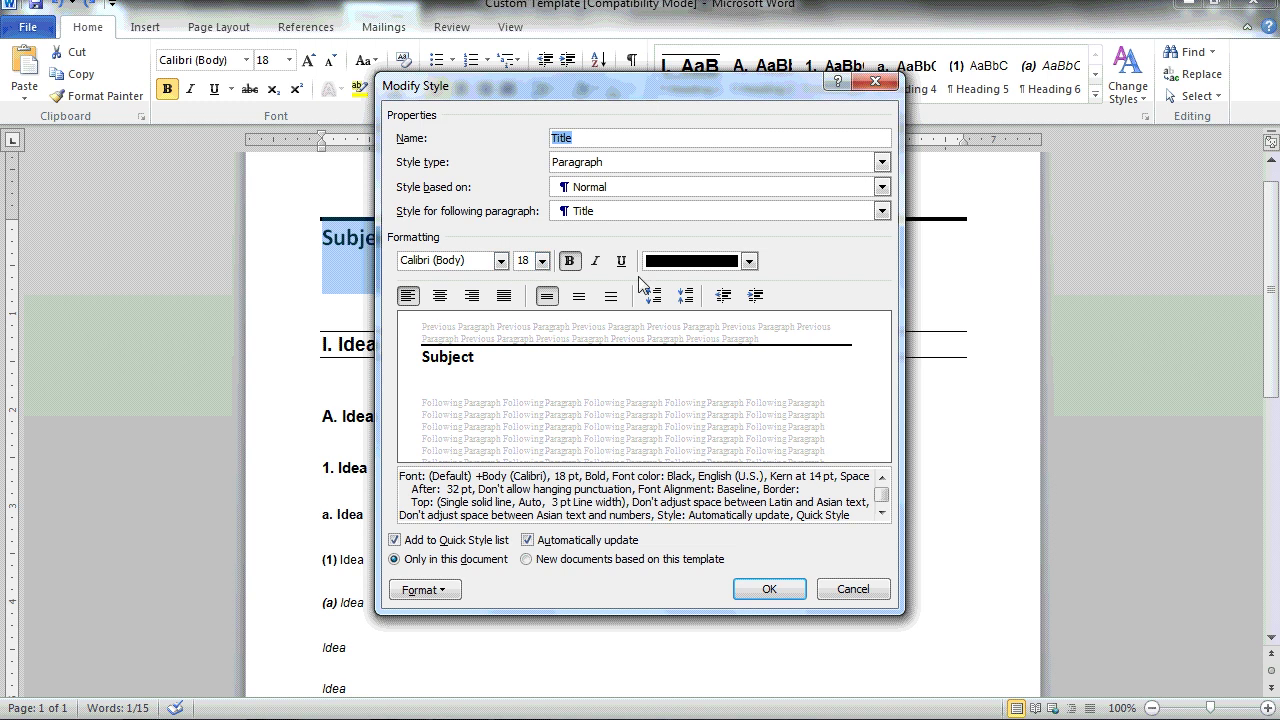
{"action": "left_click", "coordinate": [748, 262]}
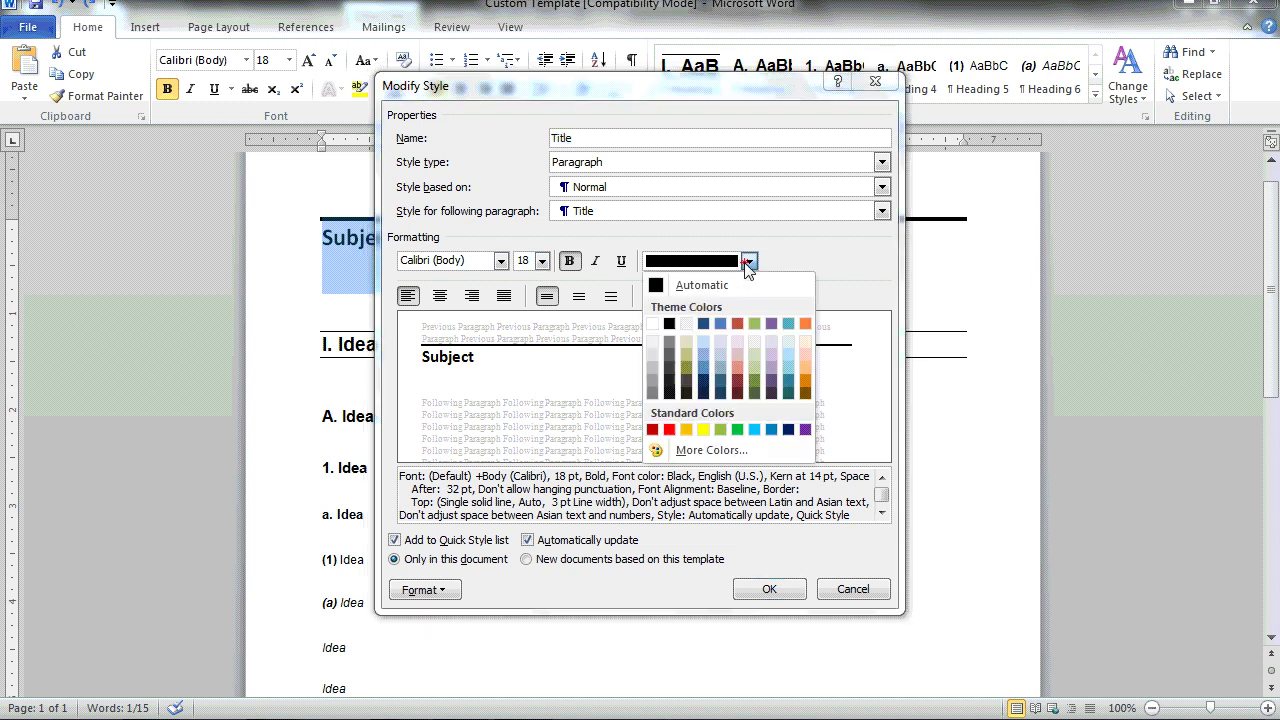
{"action": "left_click", "coordinate": [705, 324]}
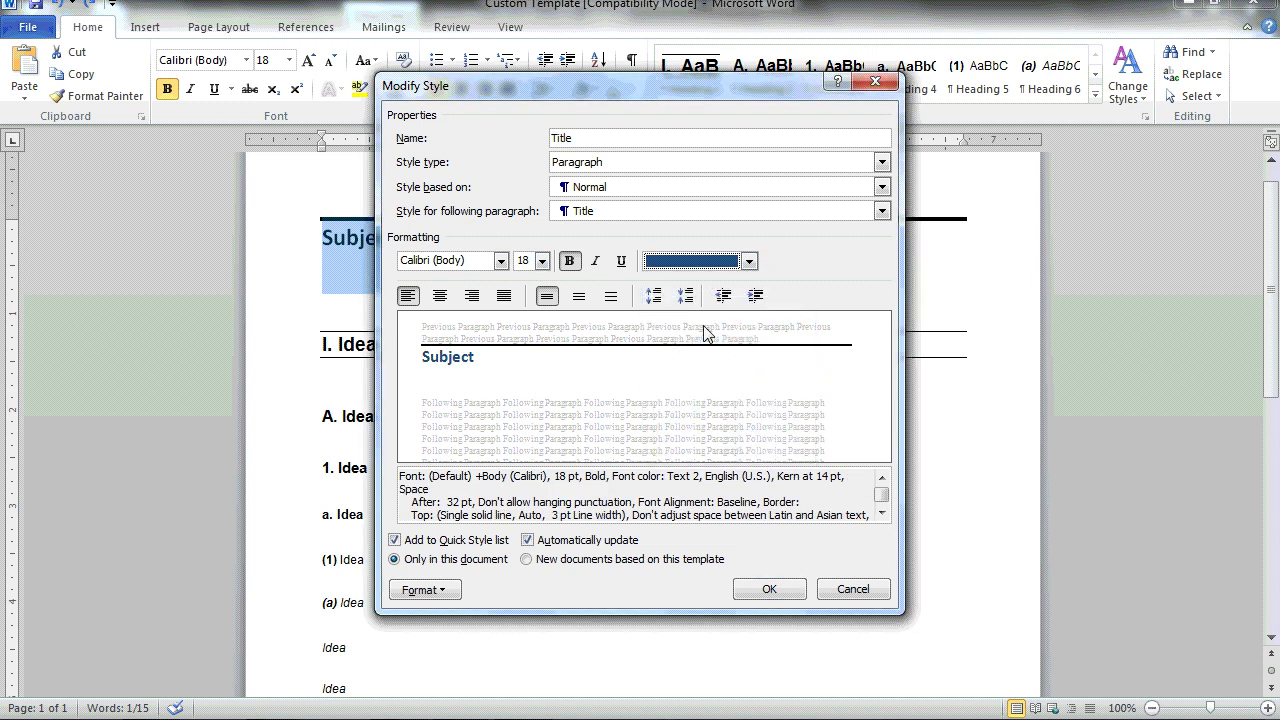
{"action": "left_click", "coordinate": [447, 592]}
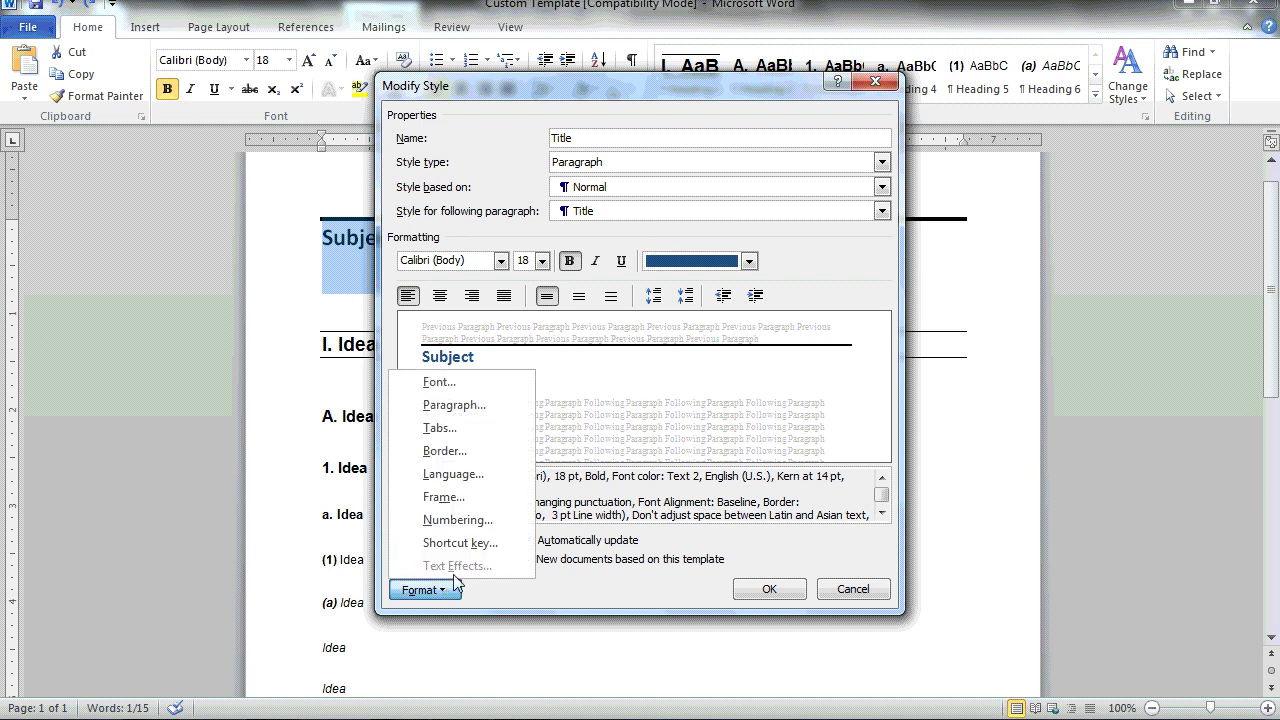
{"action": "left_click", "coordinate": [496, 463]}
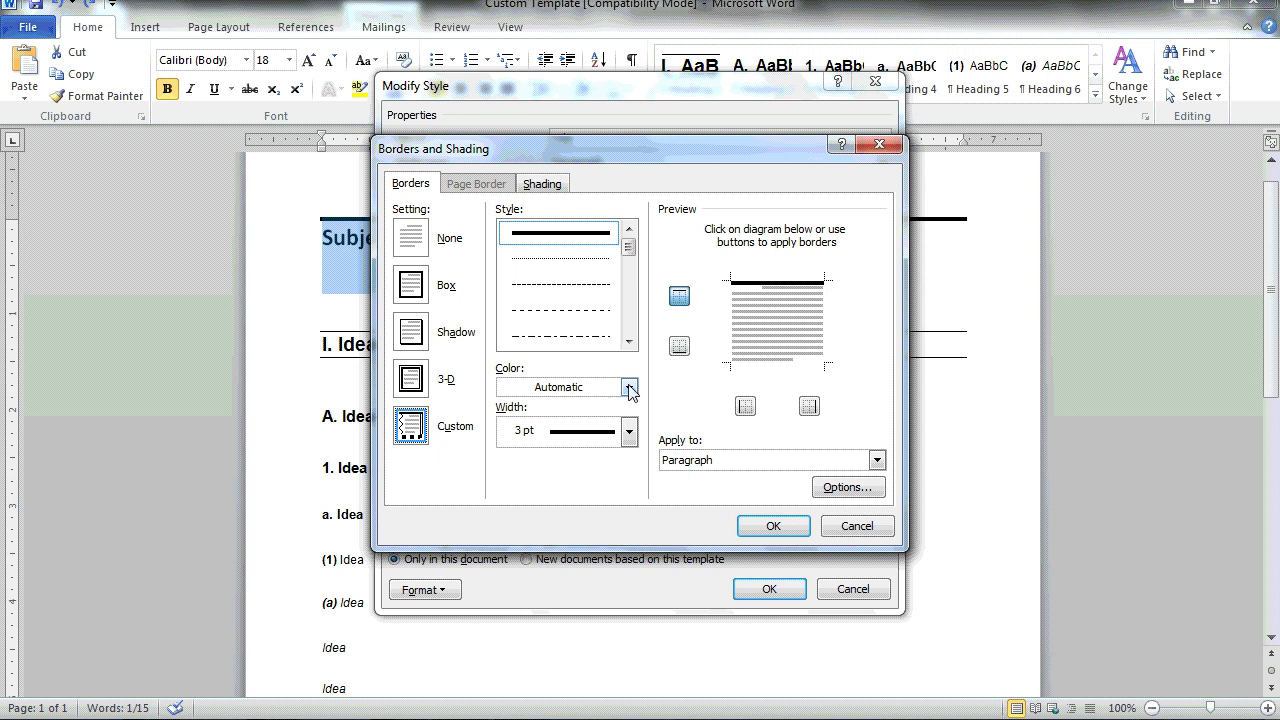
{"action": "left_click", "coordinate": [629, 388]}
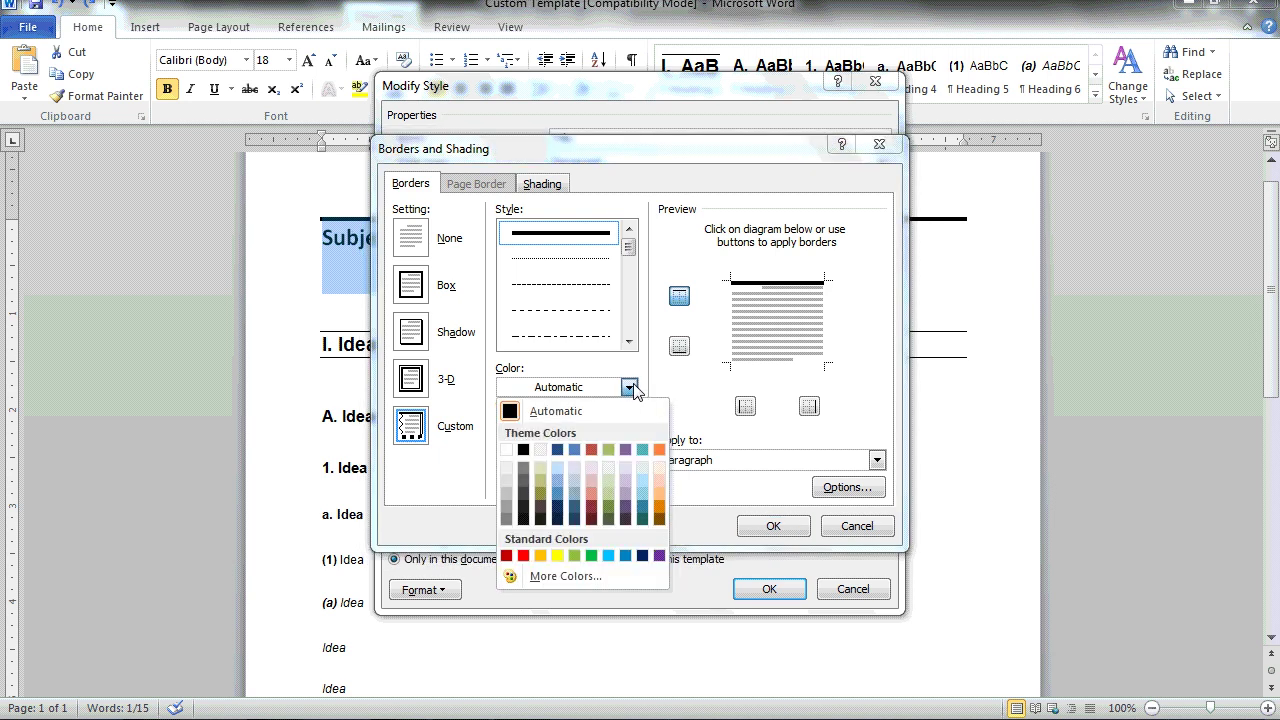
{"action": "left_click", "coordinate": [558, 450]}
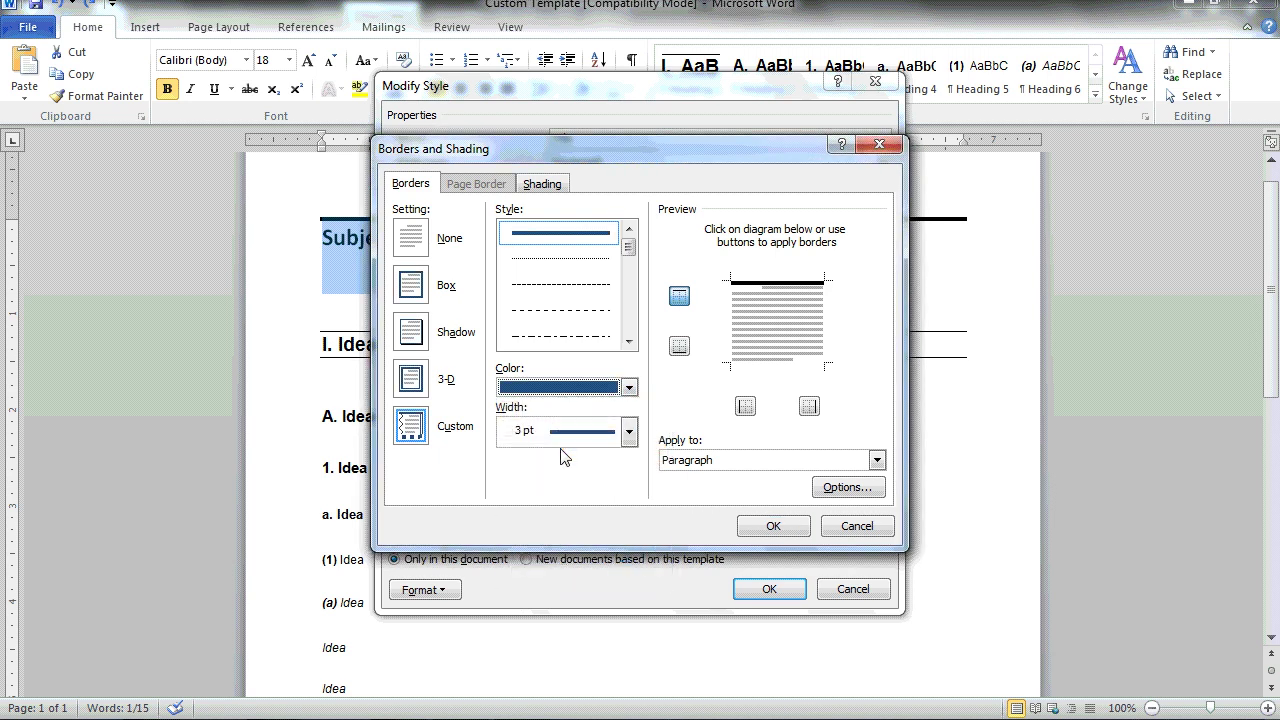
{"action": "left_click", "coordinate": [771, 526]}
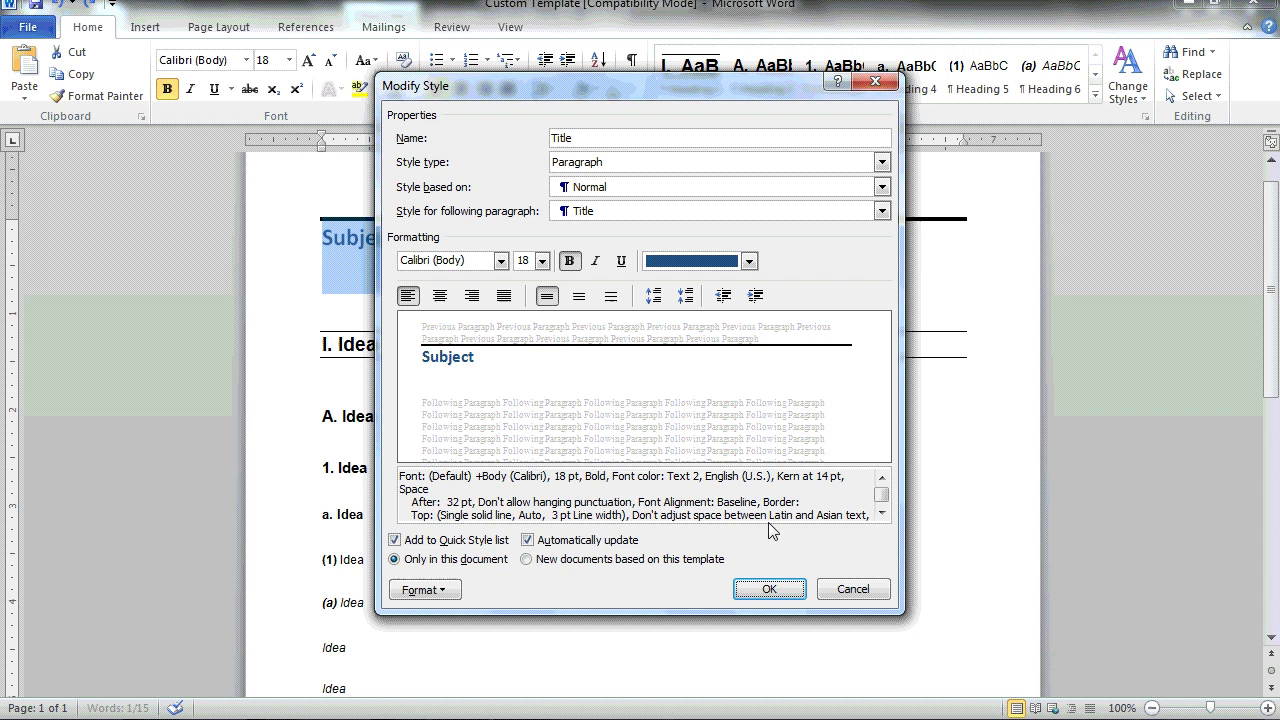
{"action": "left_click", "coordinate": [768, 590]}
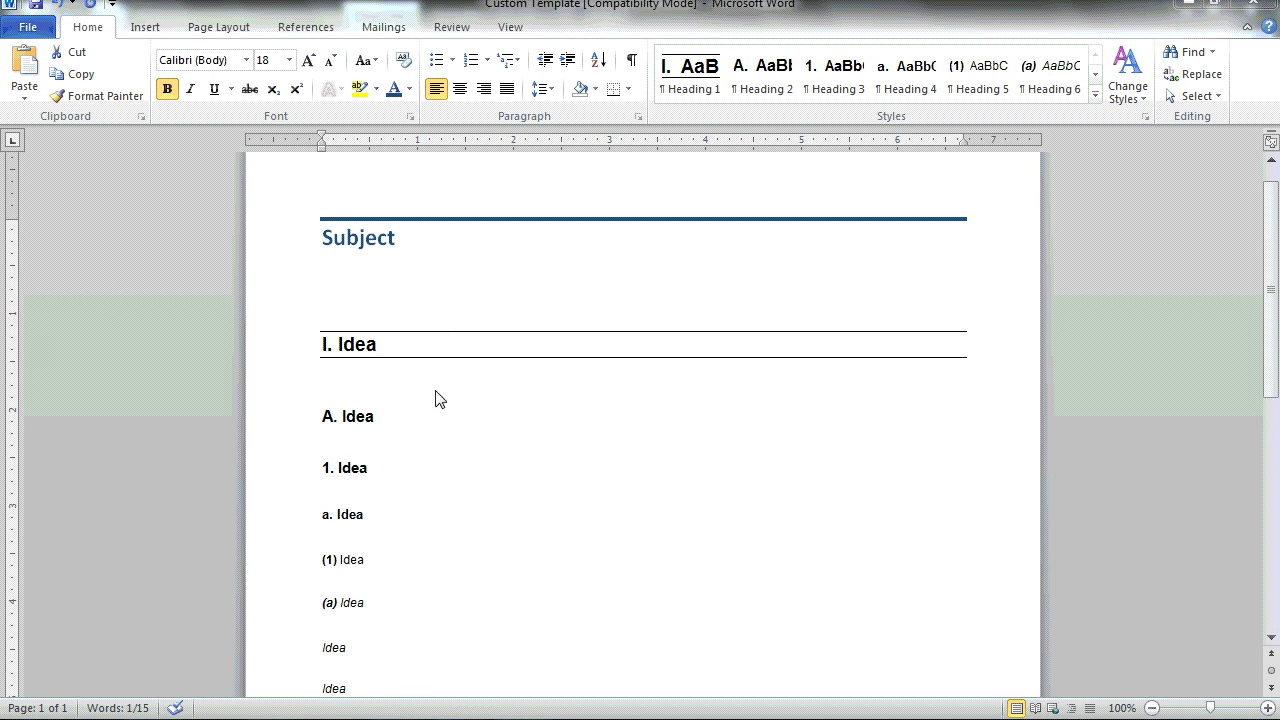
- Give Heading 1 '1) 2) 3)' numbering and update it to match the 1) Idea heading
{"action": "left_click", "coordinate": [389, 346]}
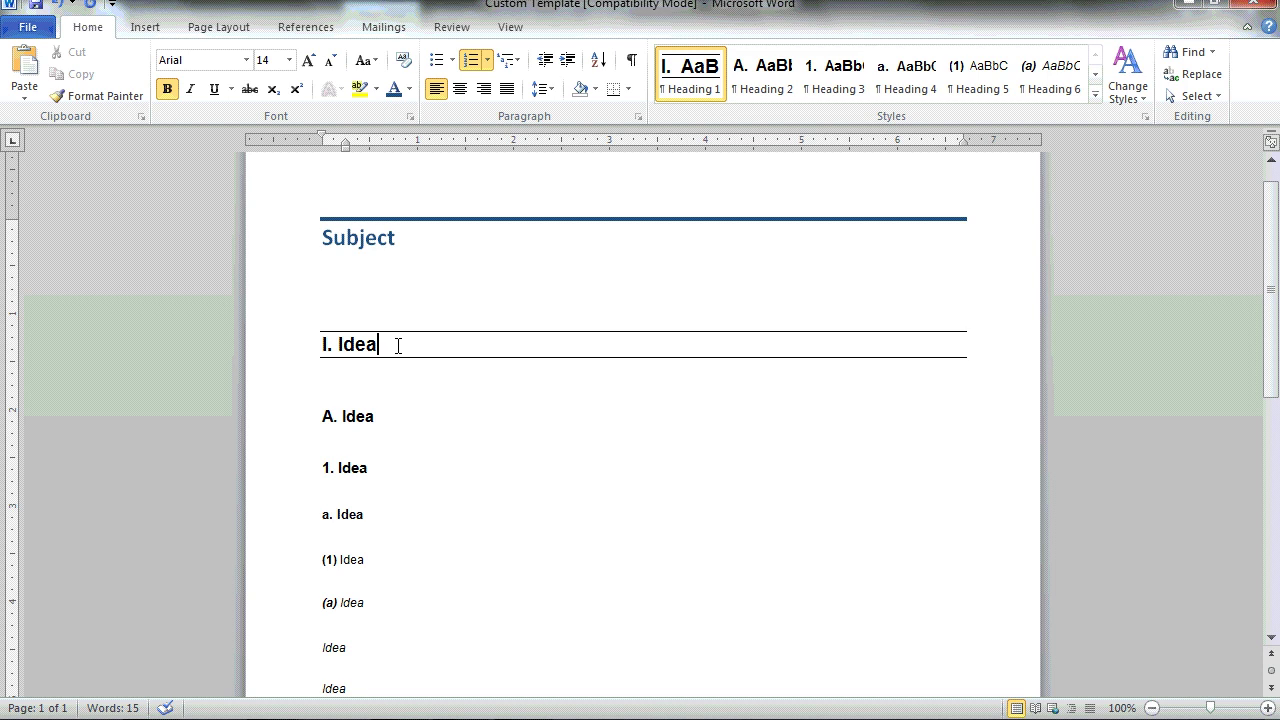
{"action": "right_click", "coordinate": [702, 82]}
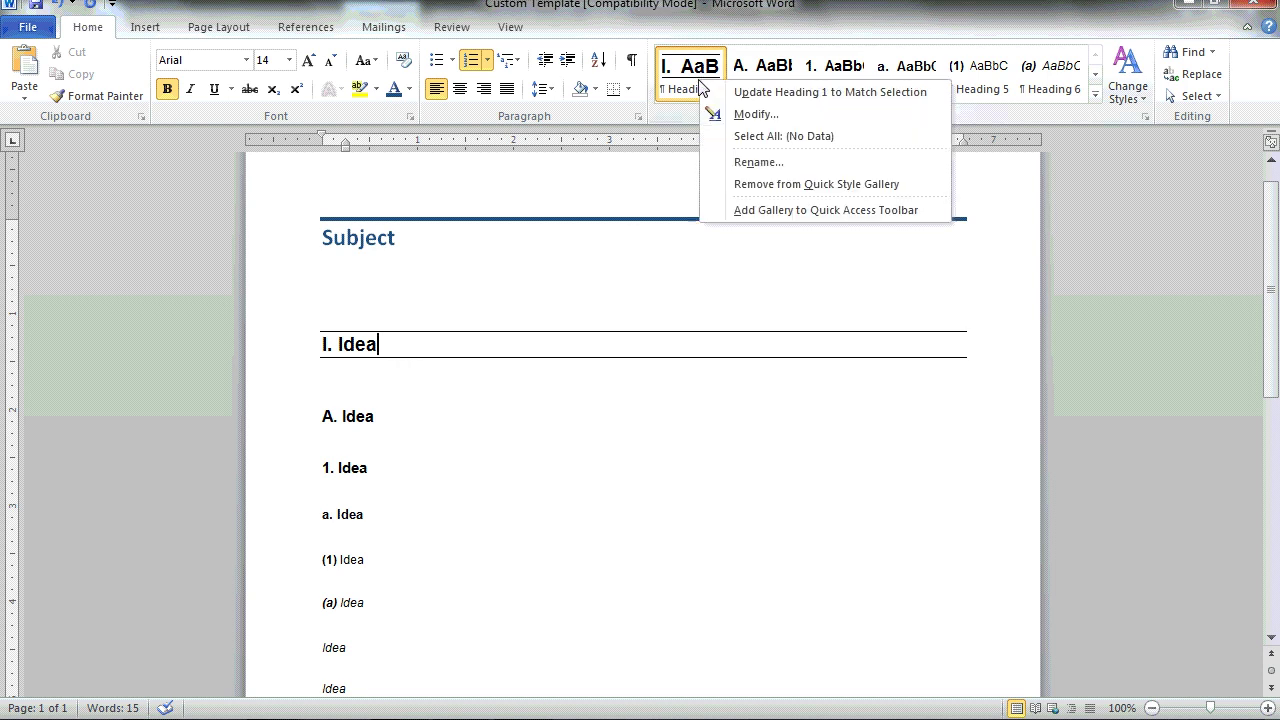
{"action": "left_click", "coordinate": [783, 116]}
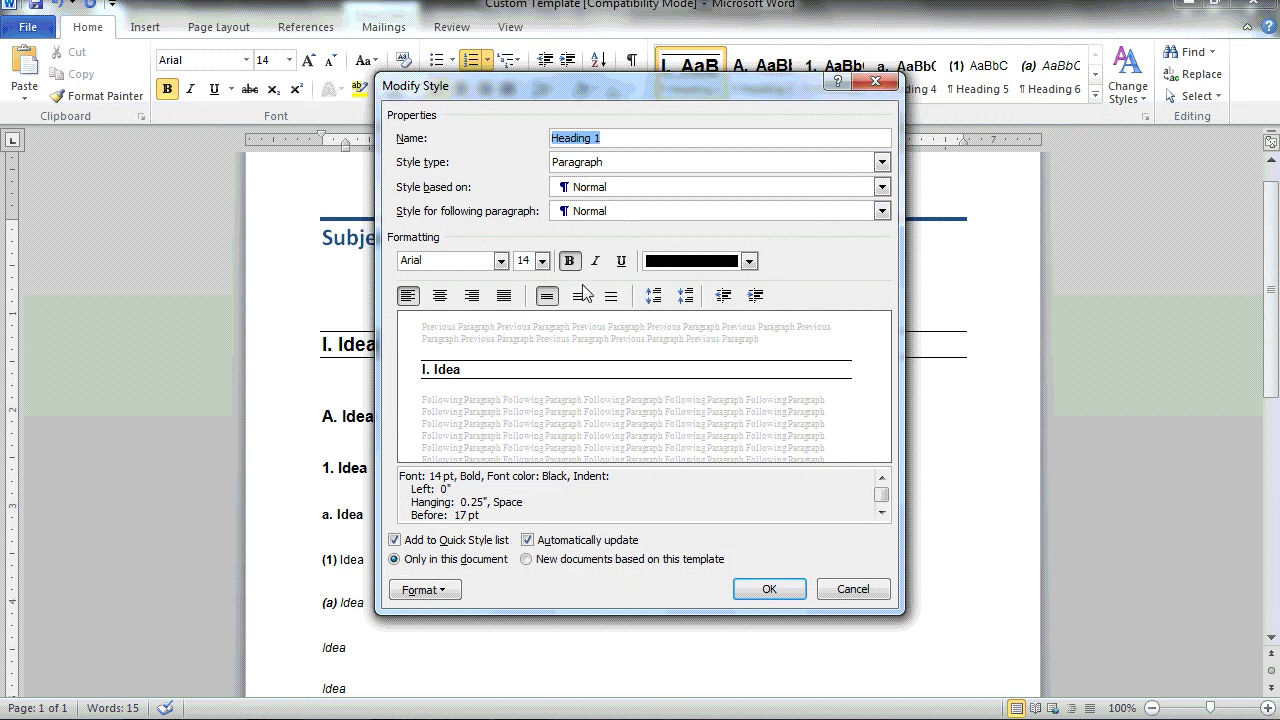
{"action": "left_click", "coordinate": [447, 590]}
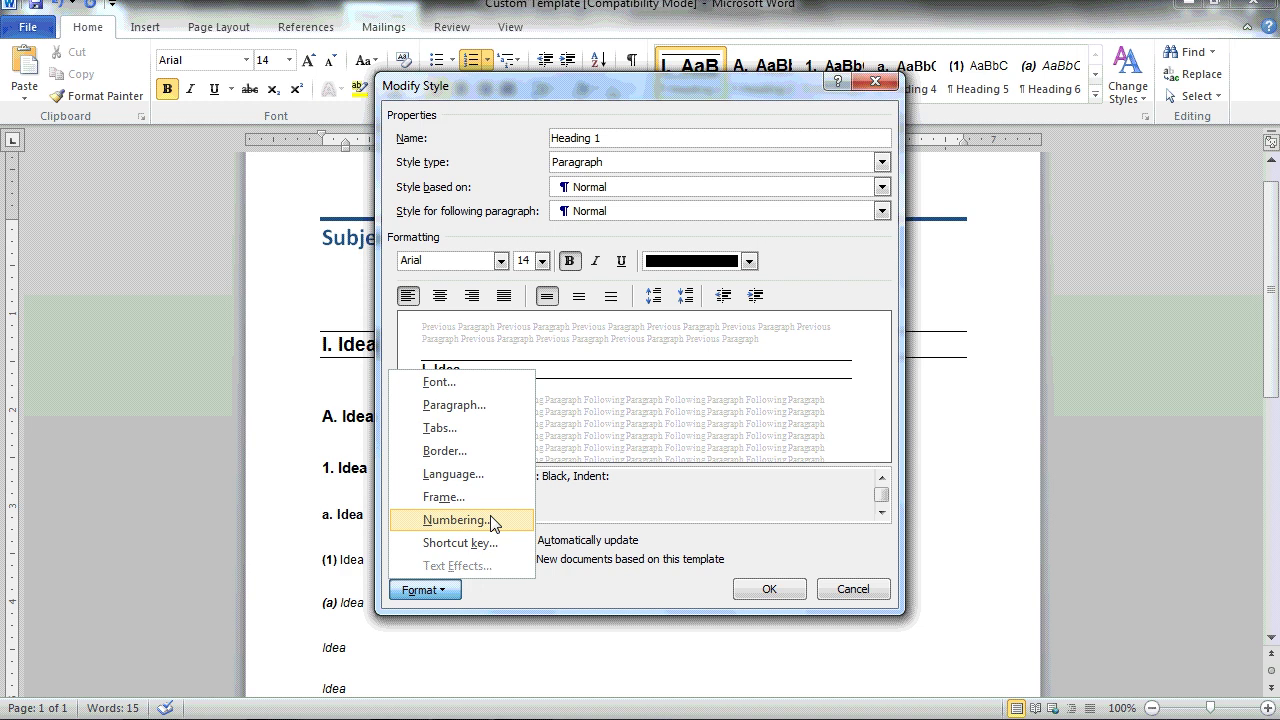
{"action": "left_click", "coordinate": [455, 520]}
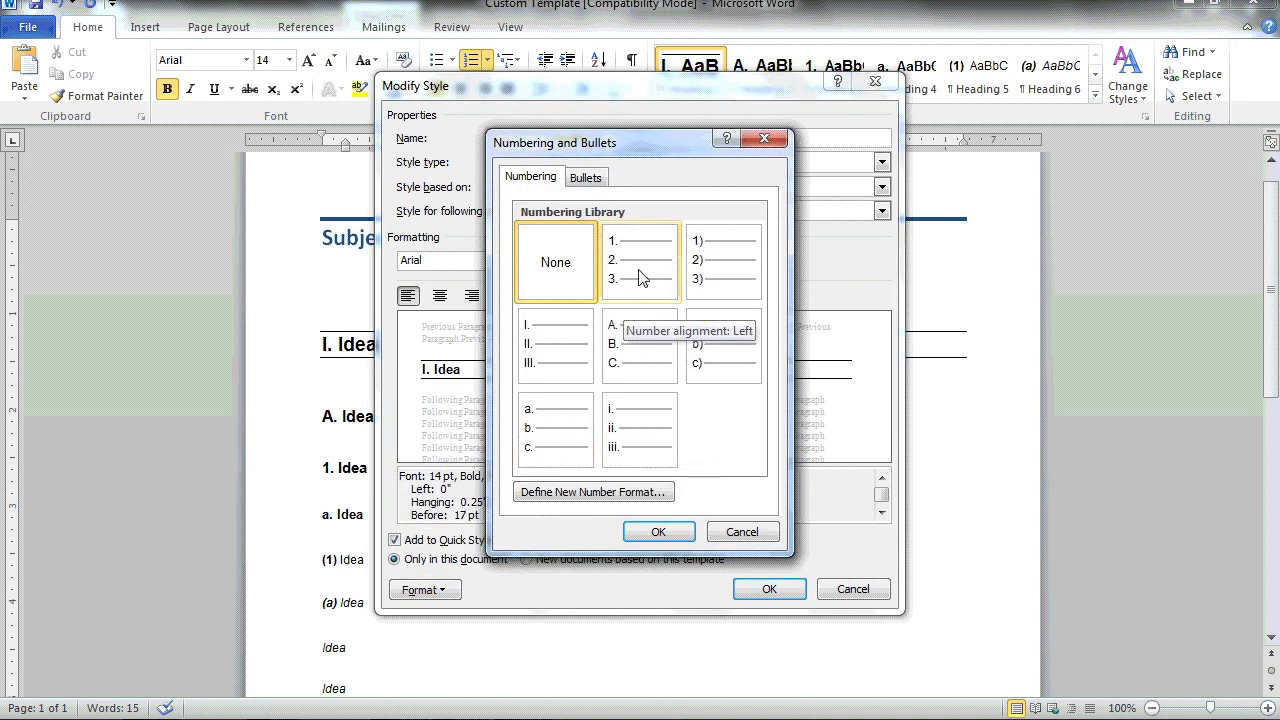
{"action": "left_click", "coordinate": [727, 280]}
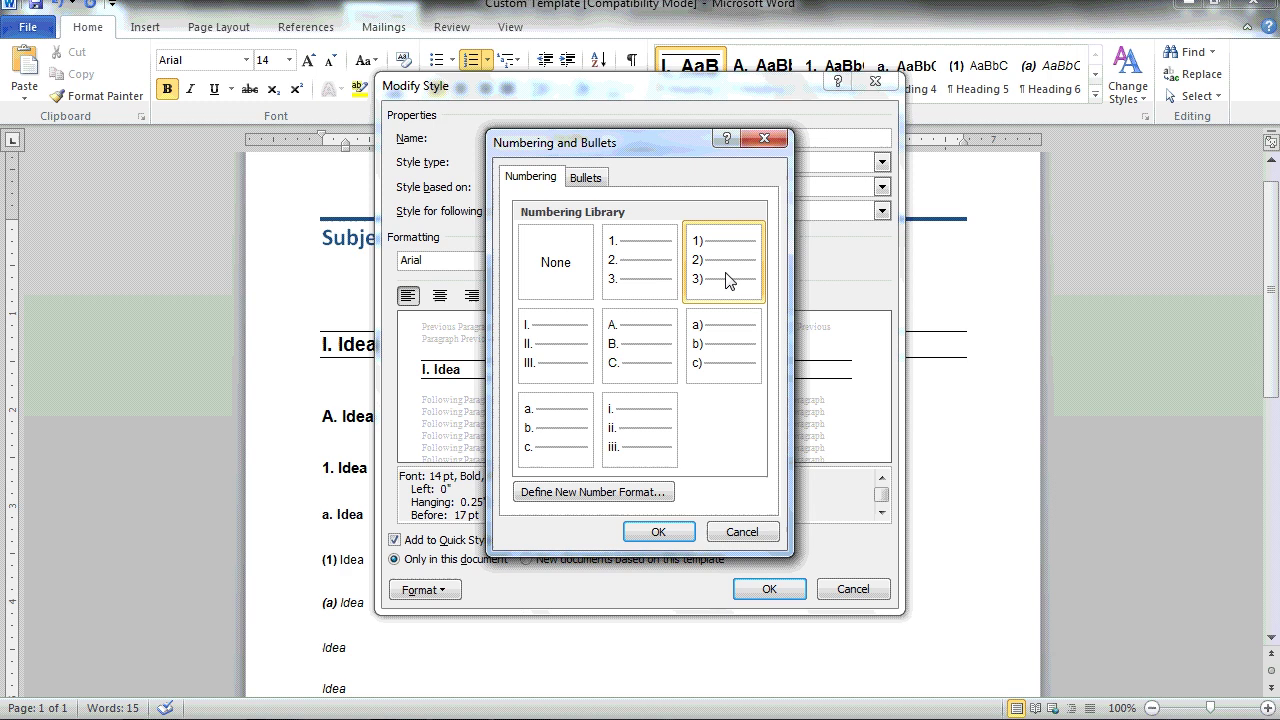
{"action": "left_click", "coordinate": [655, 532]}
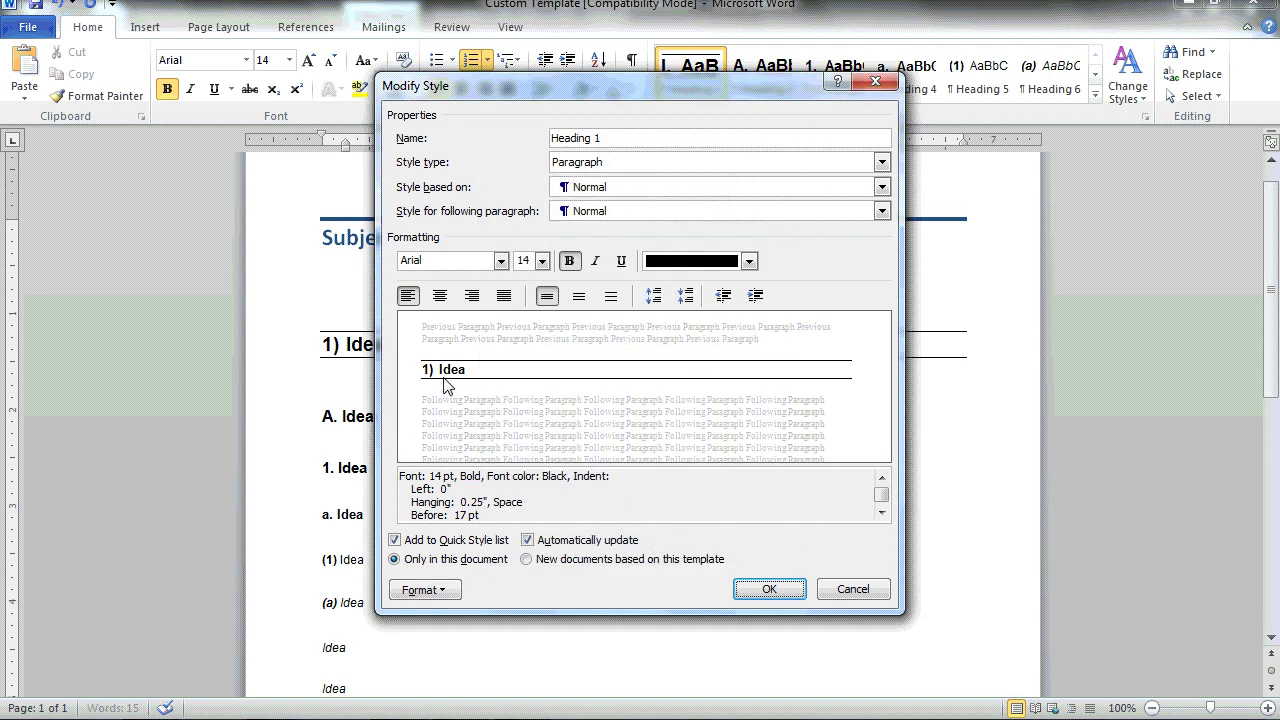
{"action": "left_click", "coordinate": [770, 590]}
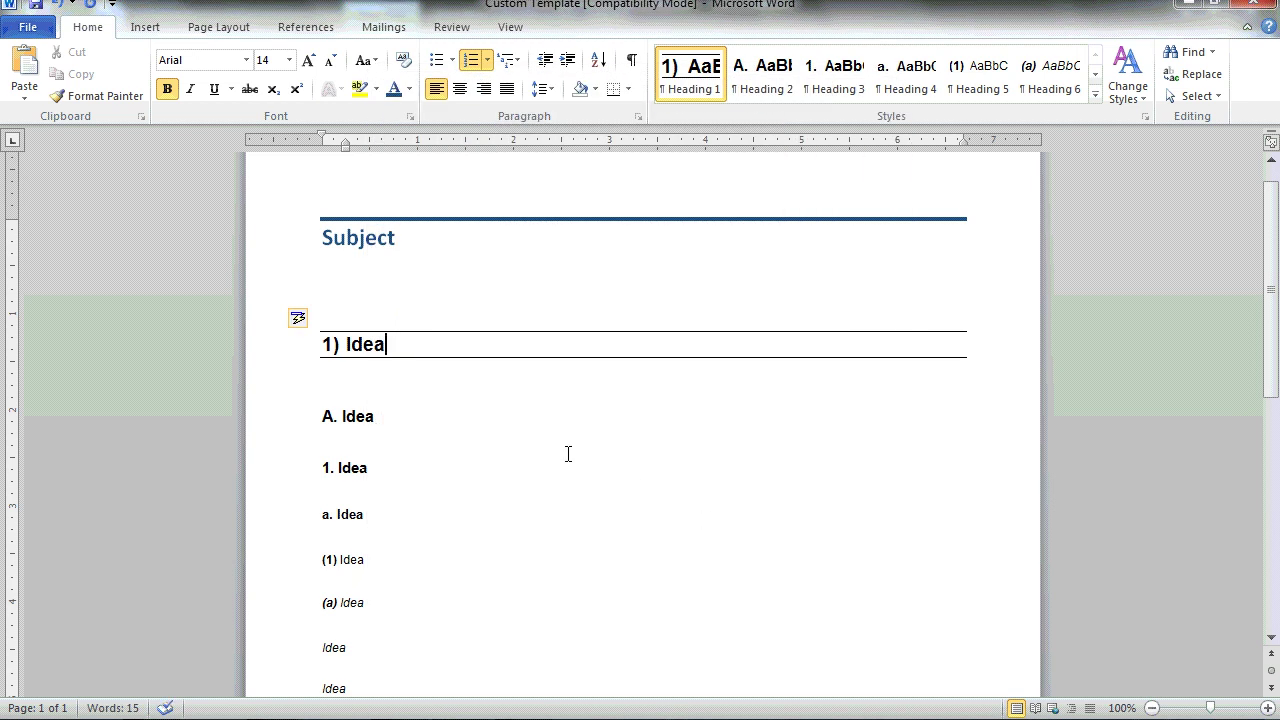
{"action": "right_click", "coordinate": [706, 94]}
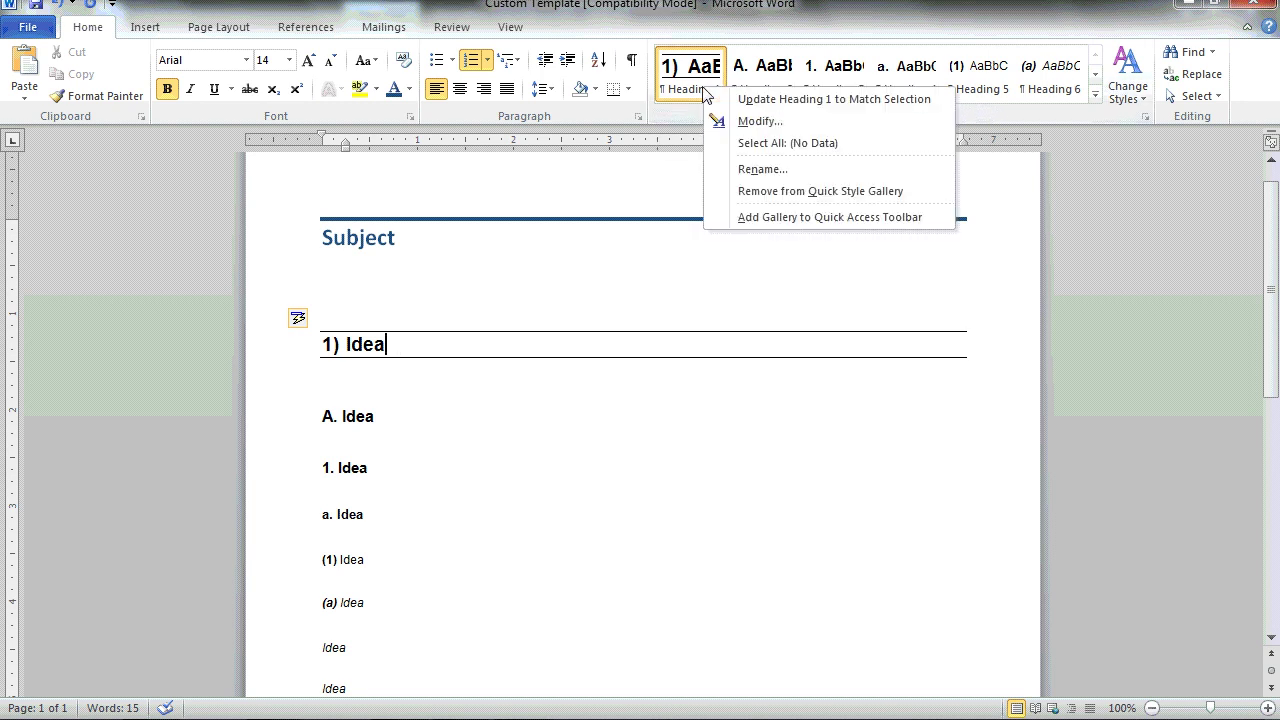
{"action": "left_click", "coordinate": [940, 102]}
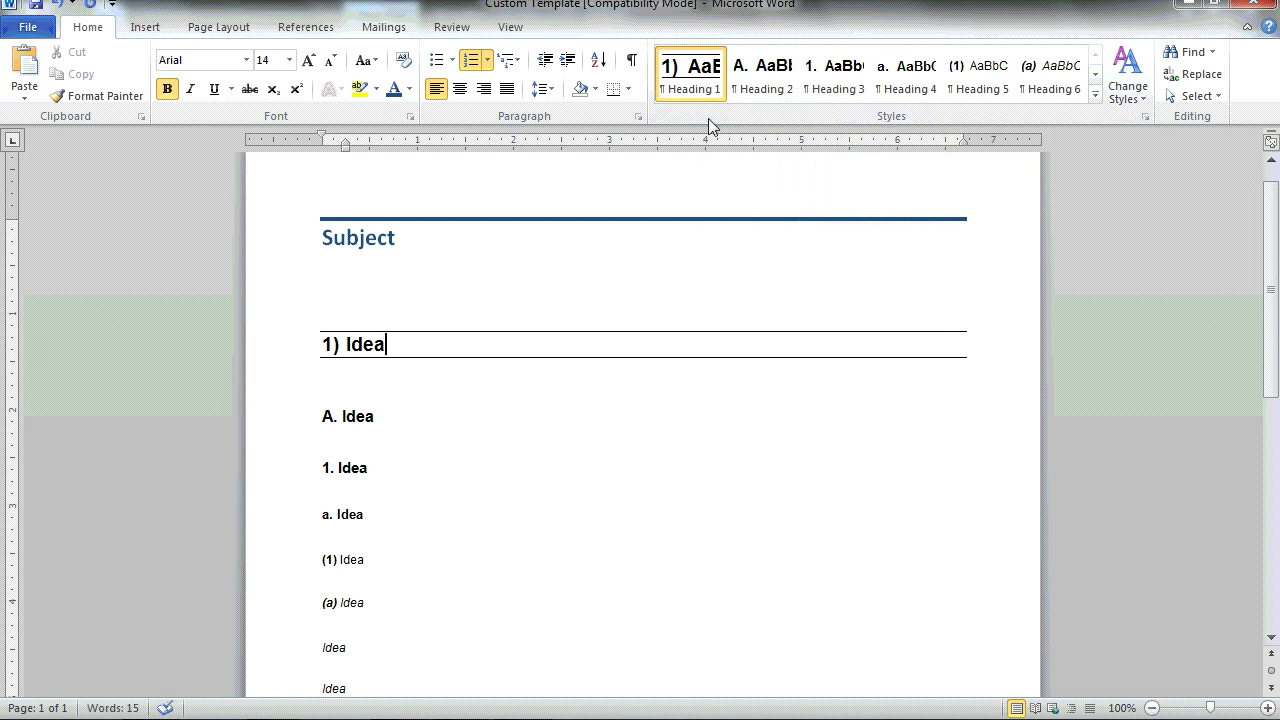
- Give Heading 2 'a) b) c)' numbering and update it to match the a) Idea heading
{"action": "left_click", "coordinate": [391, 416]}
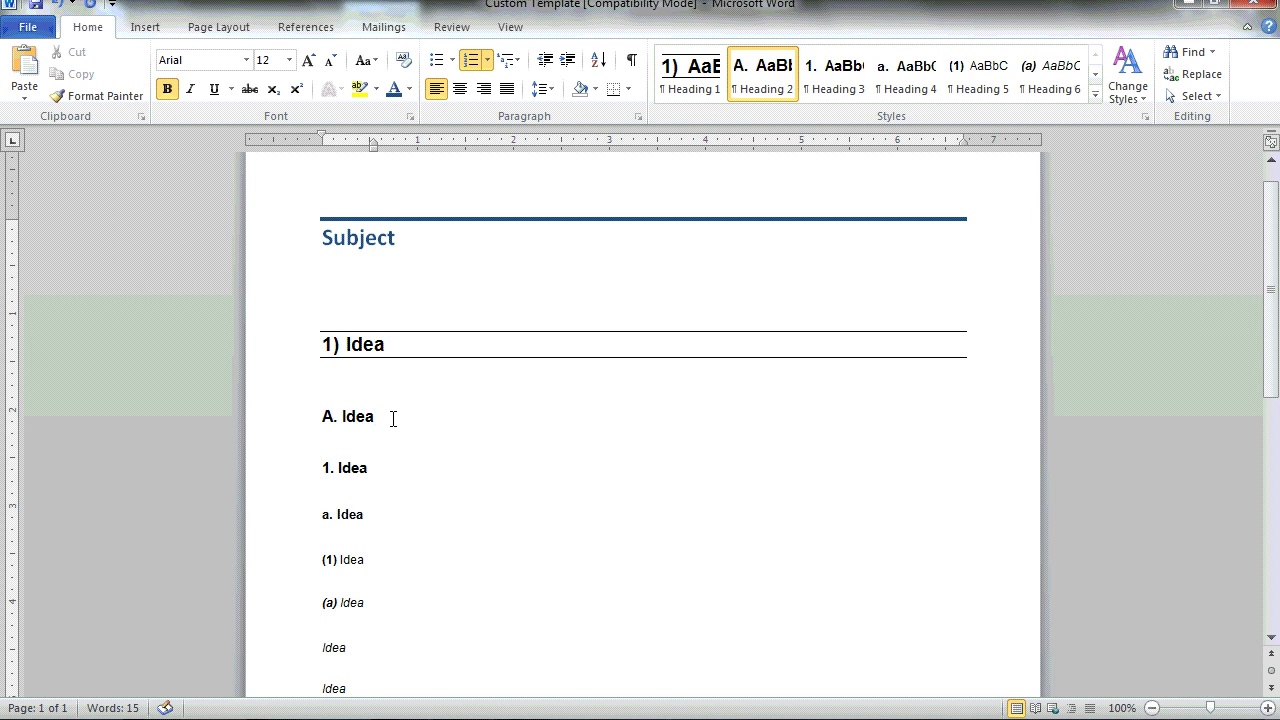
{"action": "right_click", "coordinate": [781, 94]}
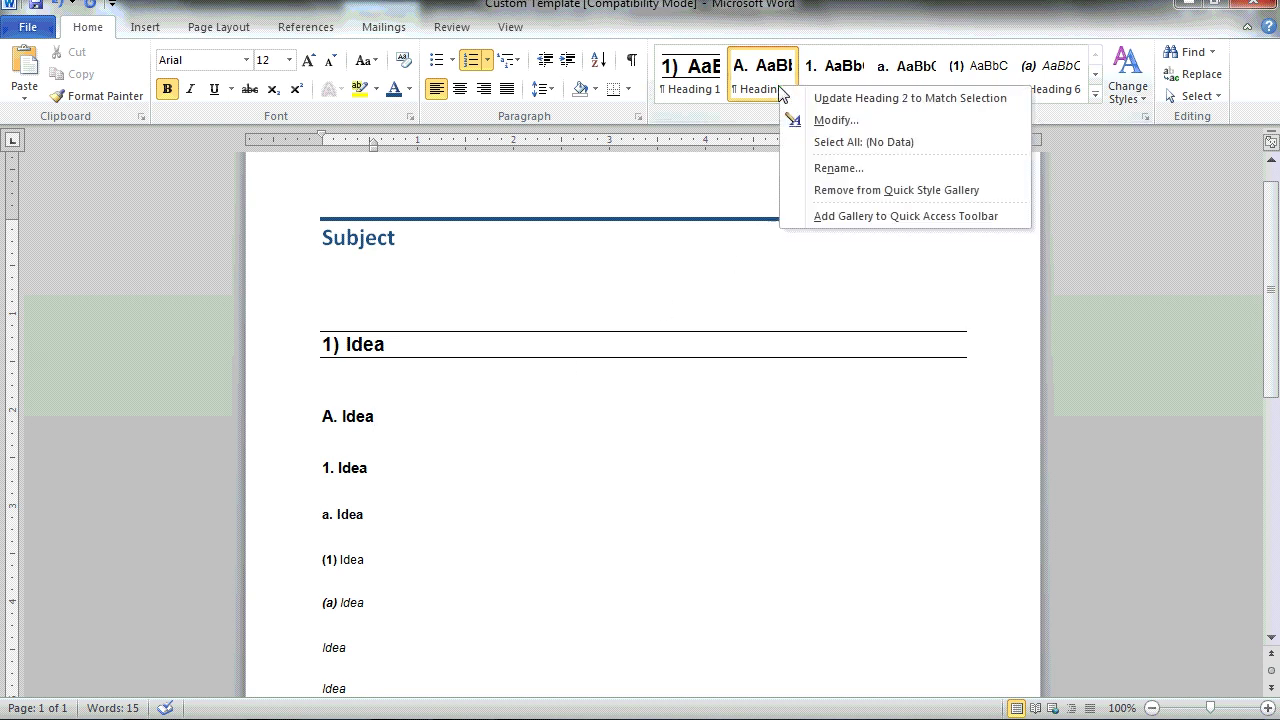
{"action": "left_click", "coordinate": [894, 121]}
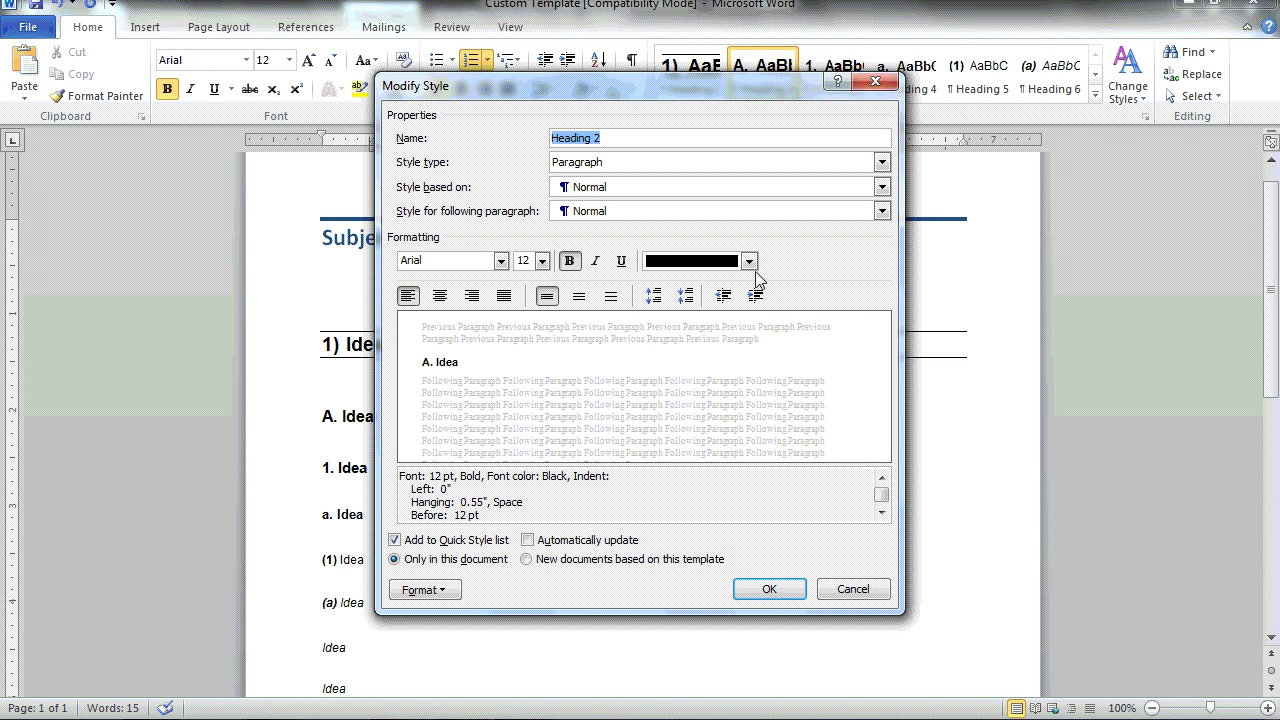
{"action": "left_click", "coordinate": [422, 590]}
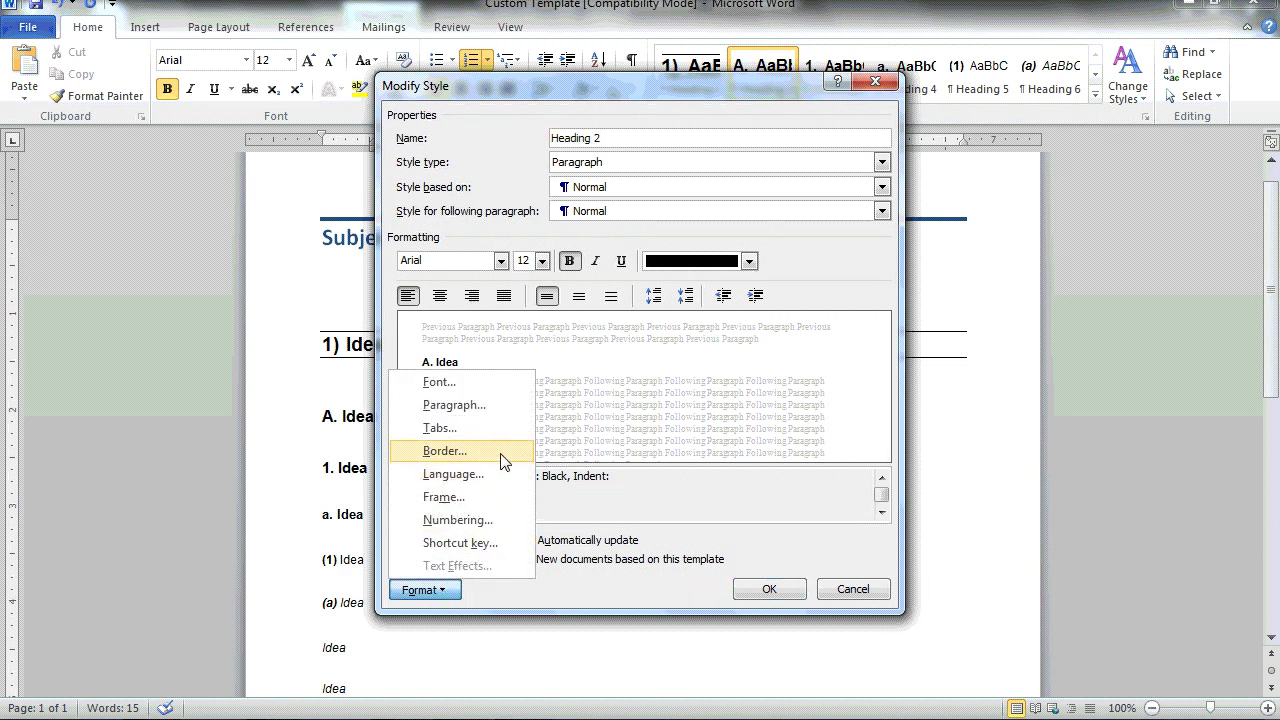
{"action": "left_click", "coordinate": [497, 525]}
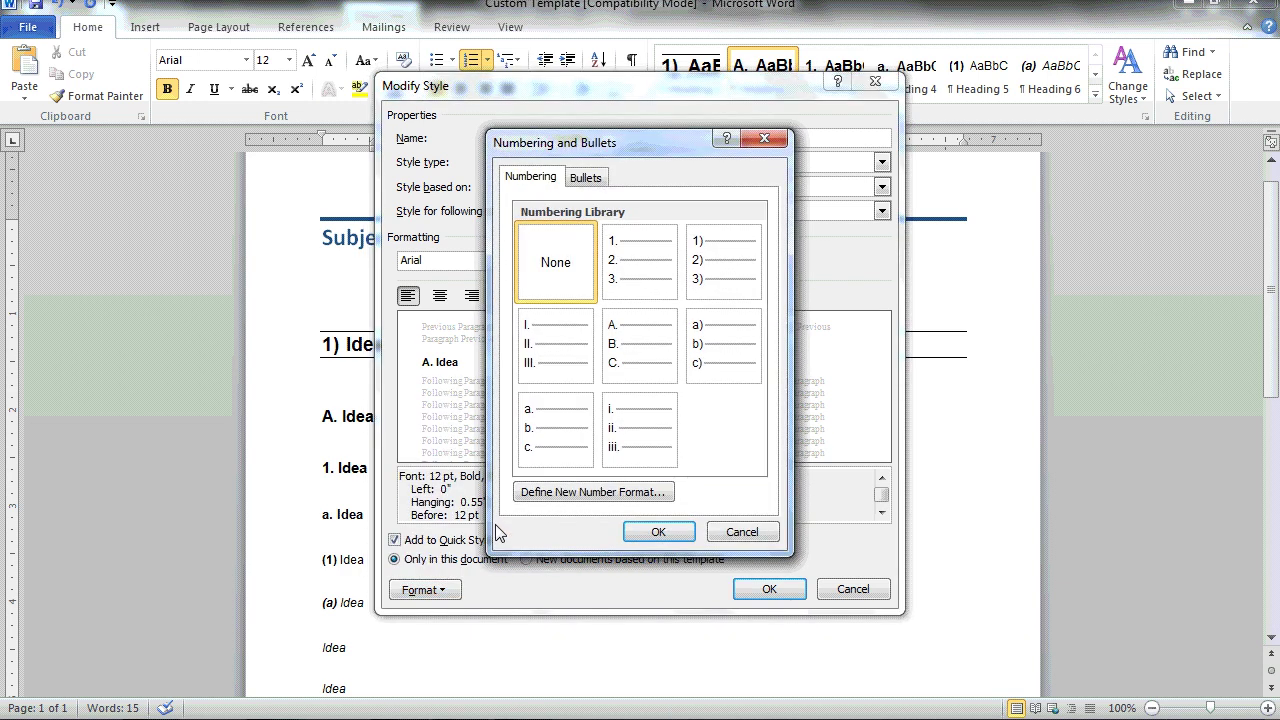
{"action": "left_click", "coordinate": [720, 362]}
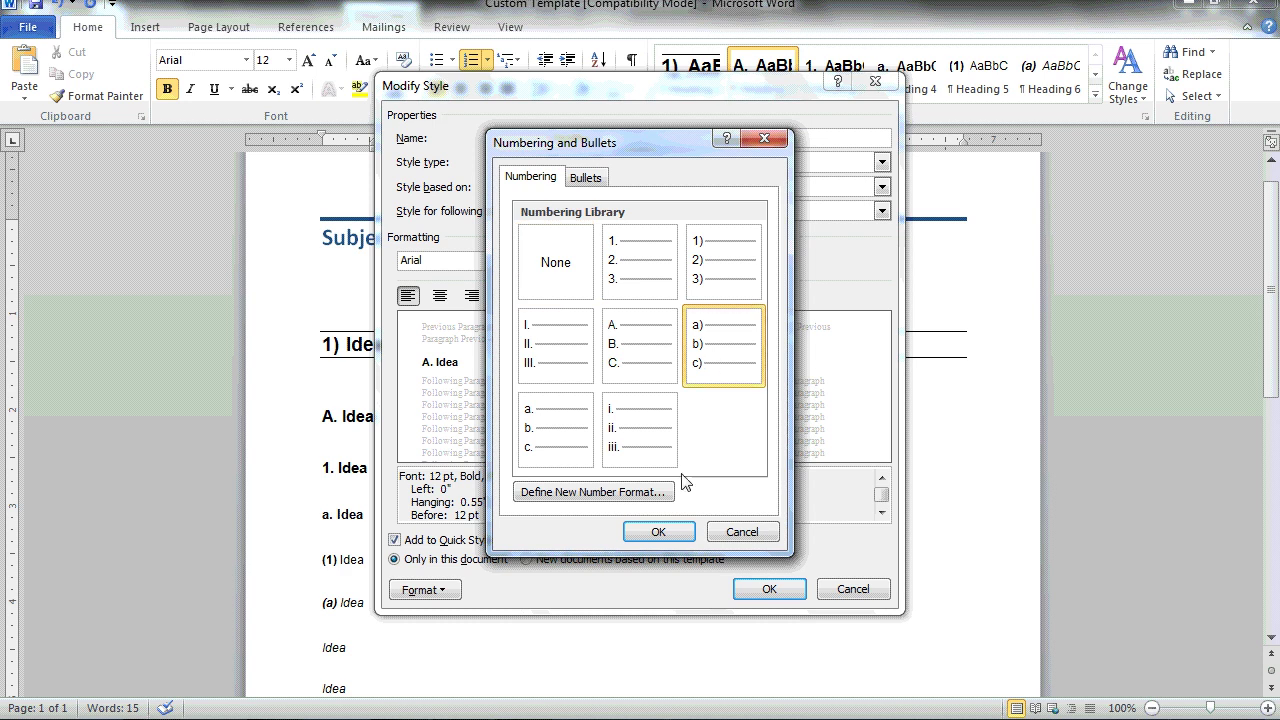
{"action": "left_click", "coordinate": [658, 531]}
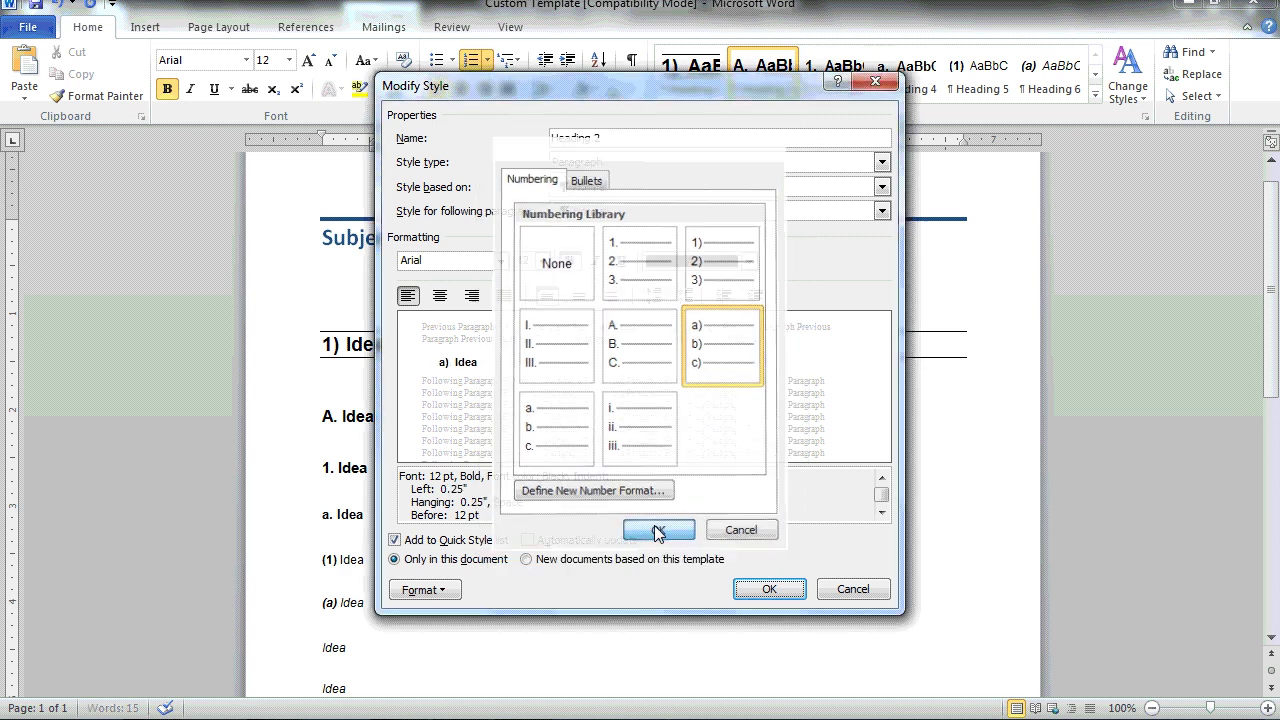
{"action": "left_click", "coordinate": [769, 589]}
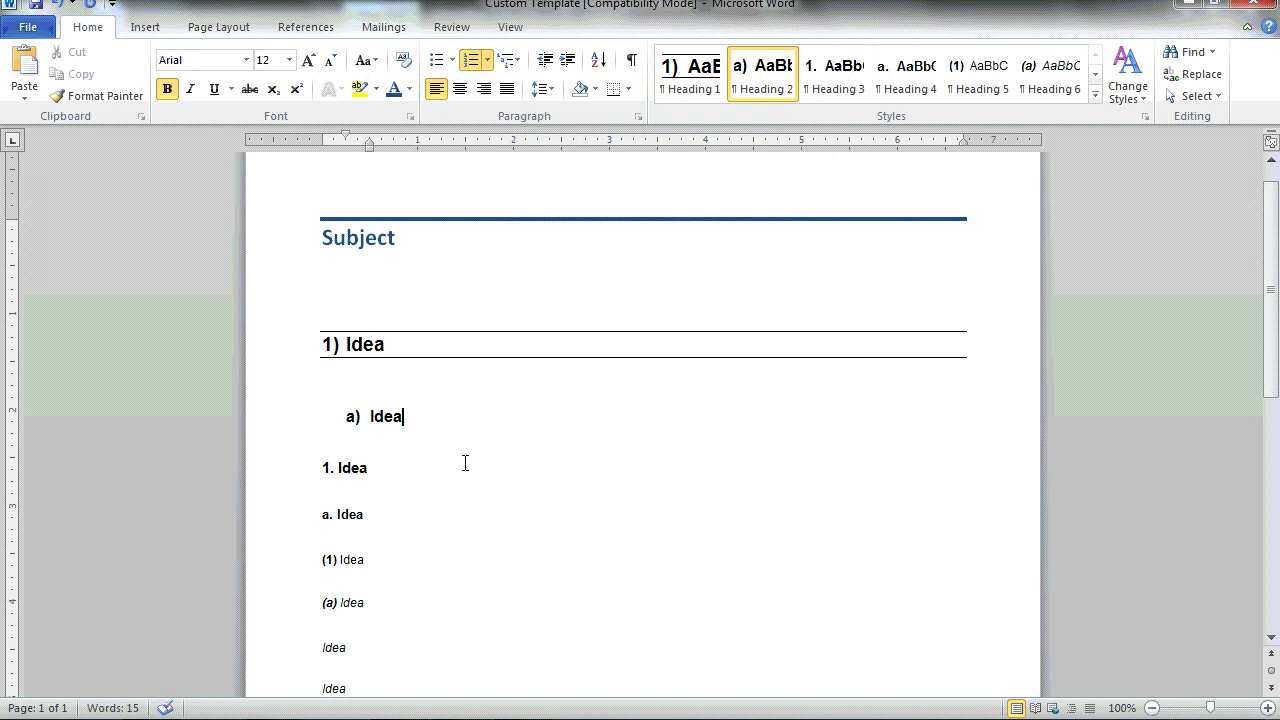
{"action": "right_click", "coordinate": [778, 88]}
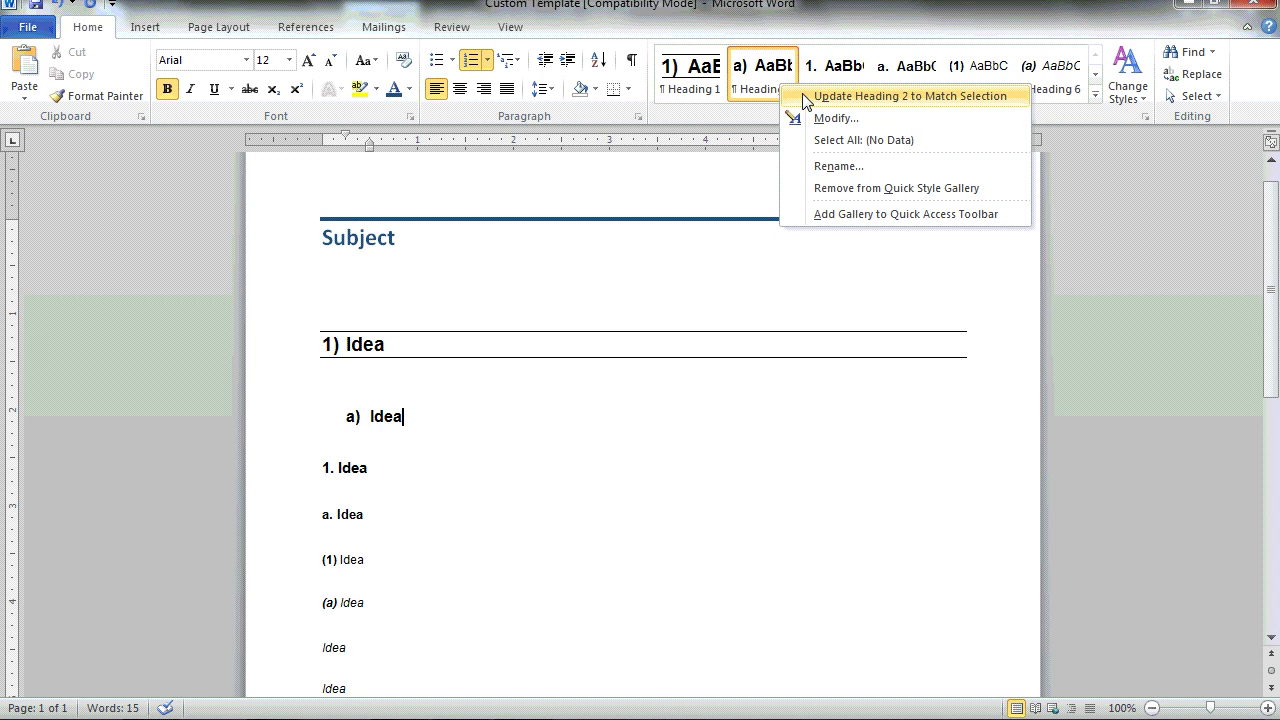
{"action": "left_click", "coordinate": [806, 97]}
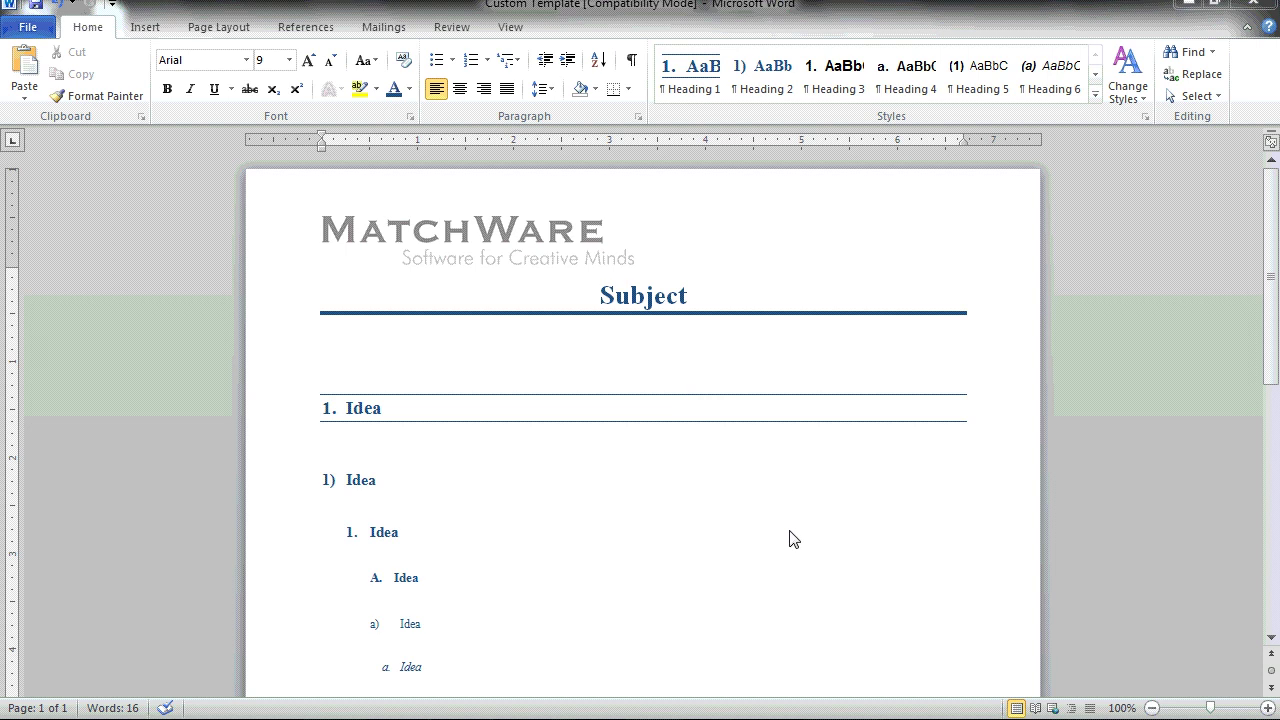
- Scroll down to check the Subject footer with page number, then back to the top
{"action": "left_click_drag", "start_coordinate": [1272, 376], "coordinate": [1272, 627]}
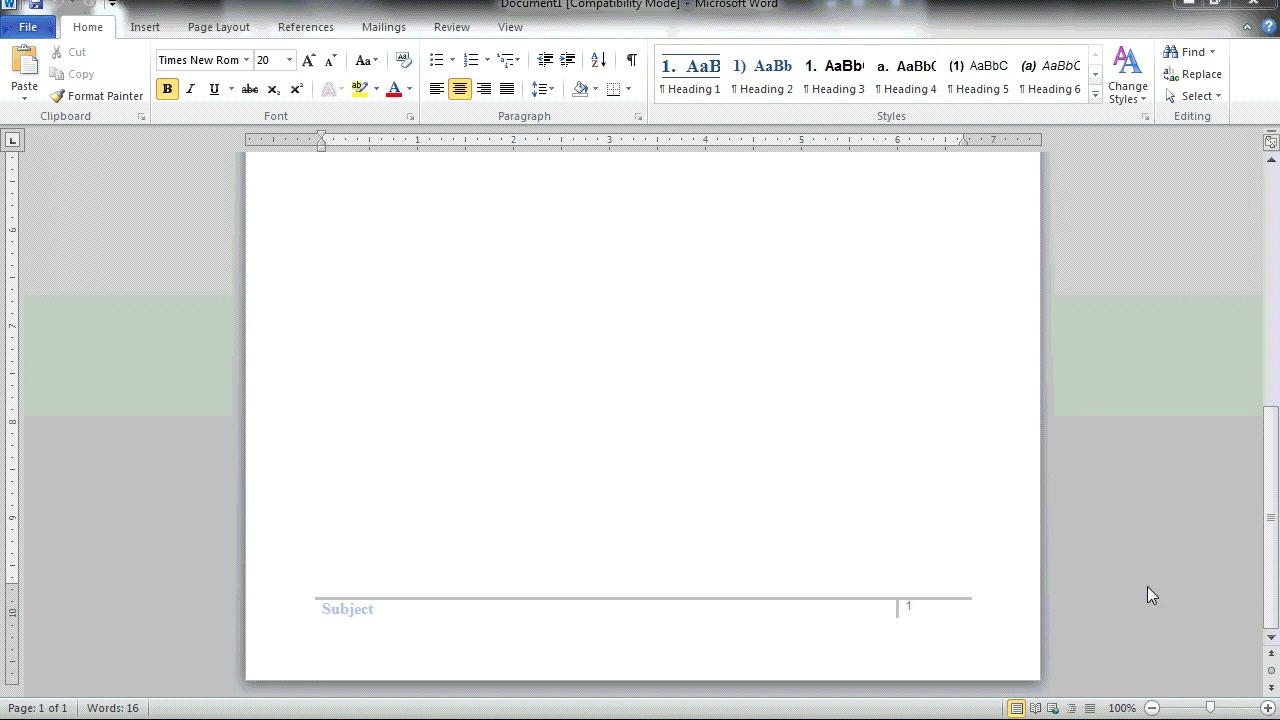
{"action": "left_click_drag", "start_coordinate": [1265, 582], "coordinate": [1275, 338]}
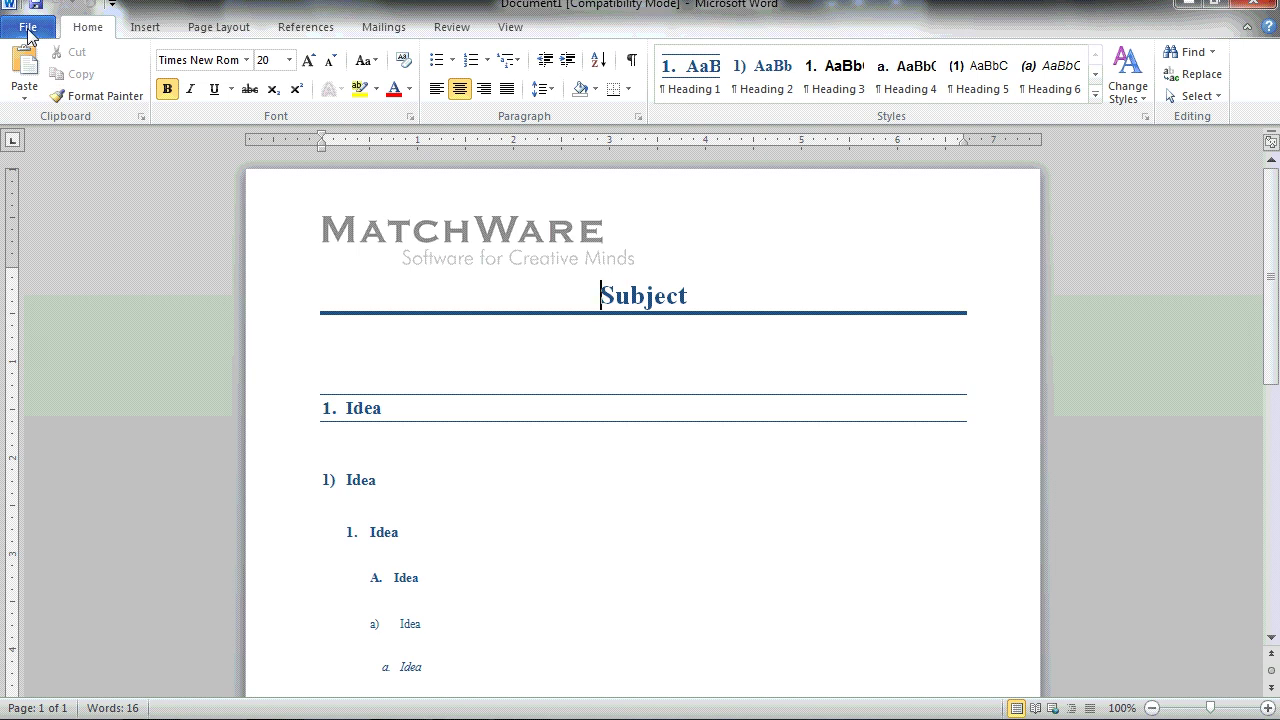
- Save as Word Template 'Custom Template' in Desktop's MindView-Custom-Word-Template-Tutorial folder
{"action": "left_click", "coordinate": [28, 30]}
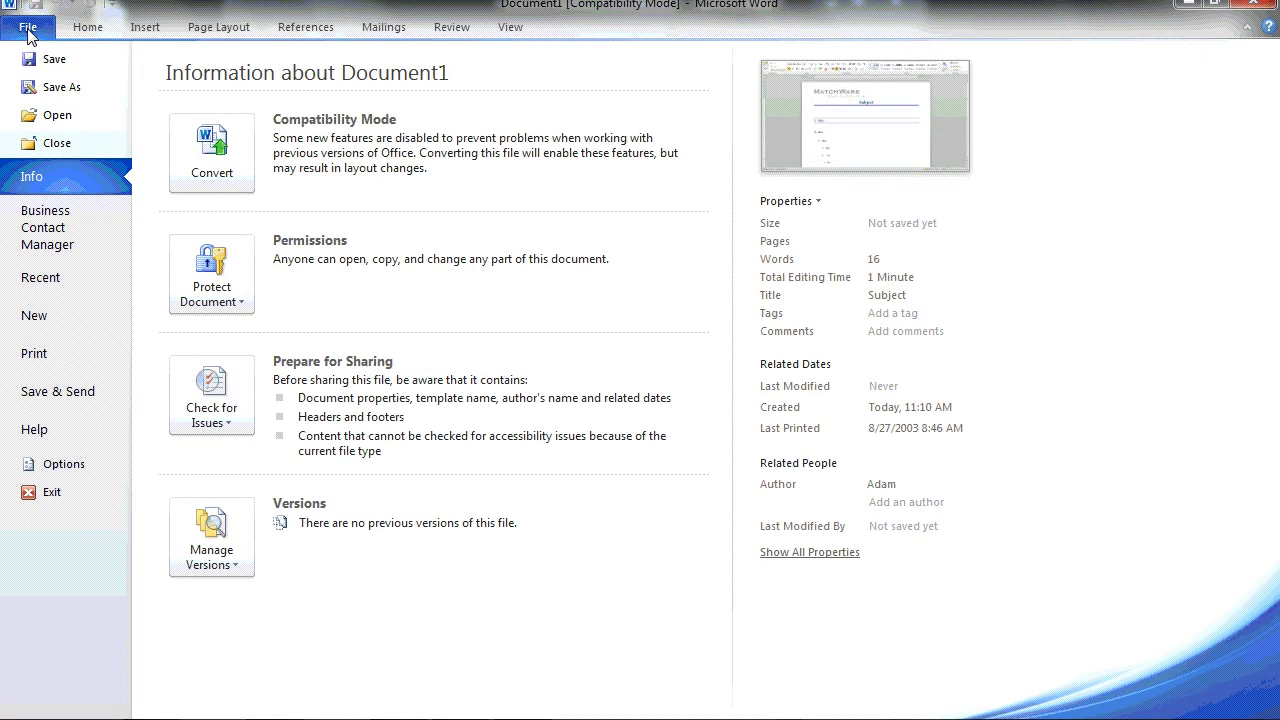
{"action": "left_click", "coordinate": [89, 98]}
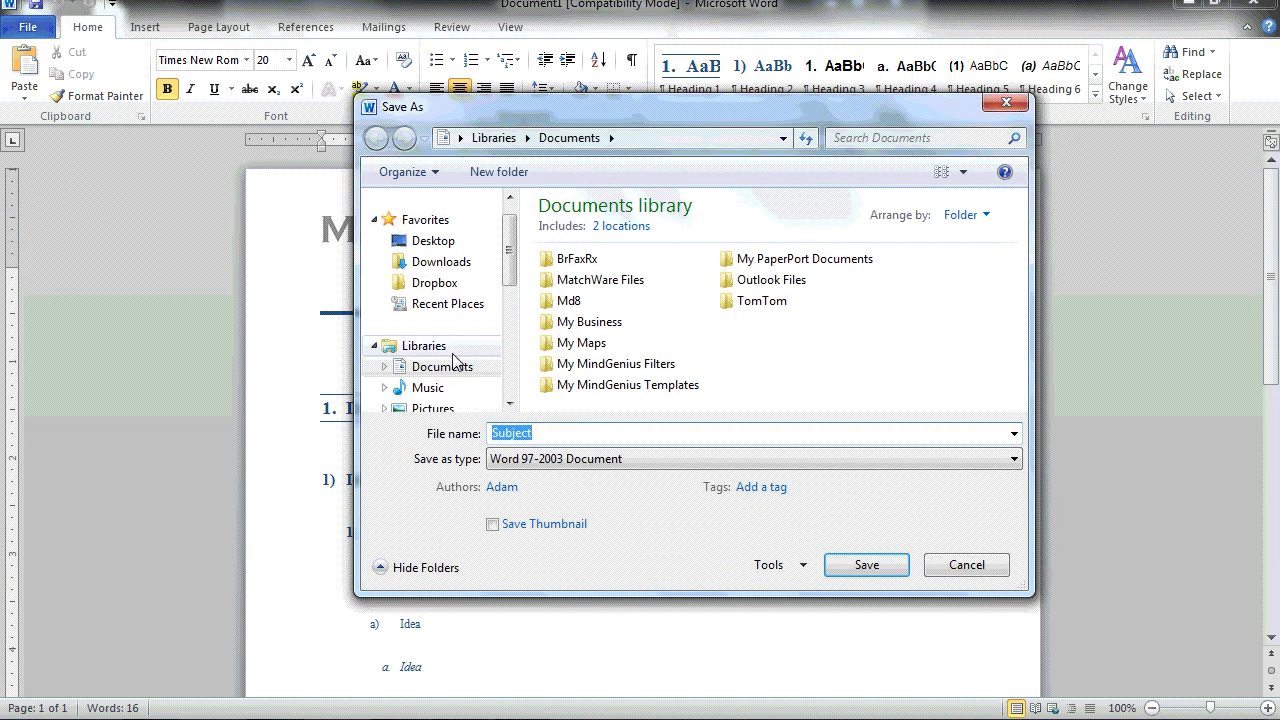
{"action": "left_click", "coordinate": [458, 247]}
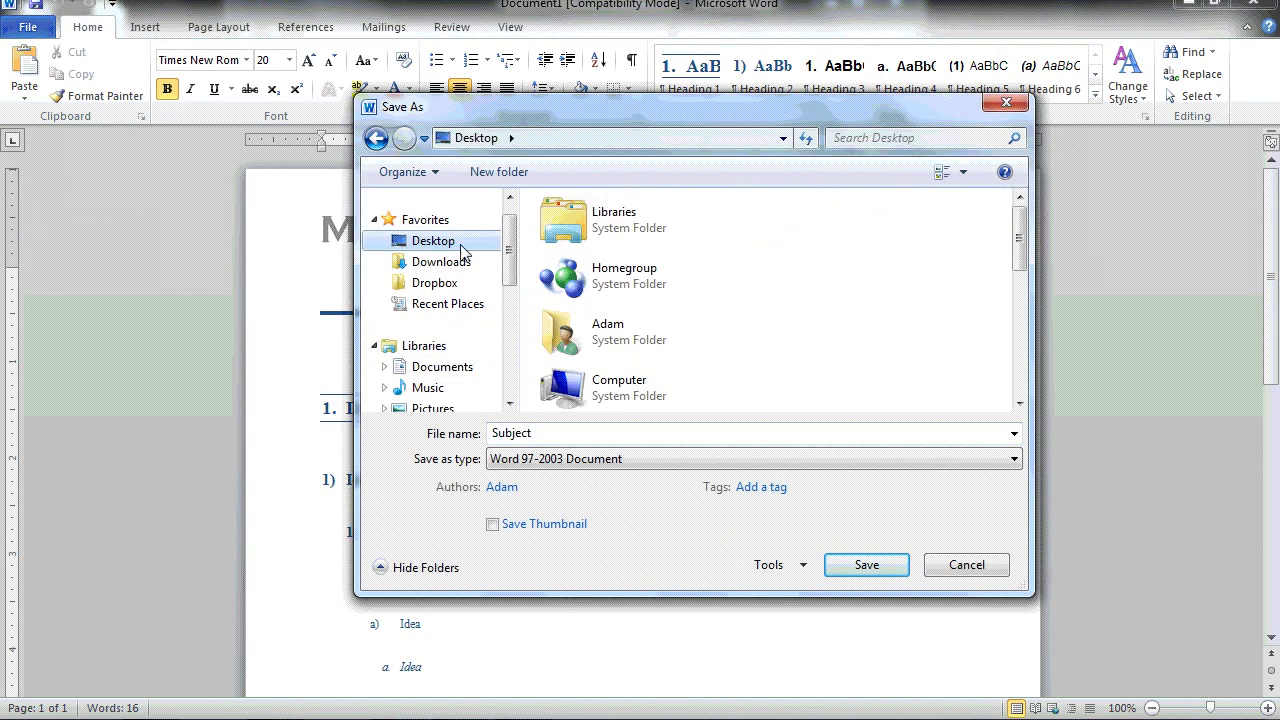
{"action": "left_click_drag", "start_coordinate": [1021, 251], "coordinate": [1022, 342]}
{"action": "left_click", "coordinate": [678, 385]}
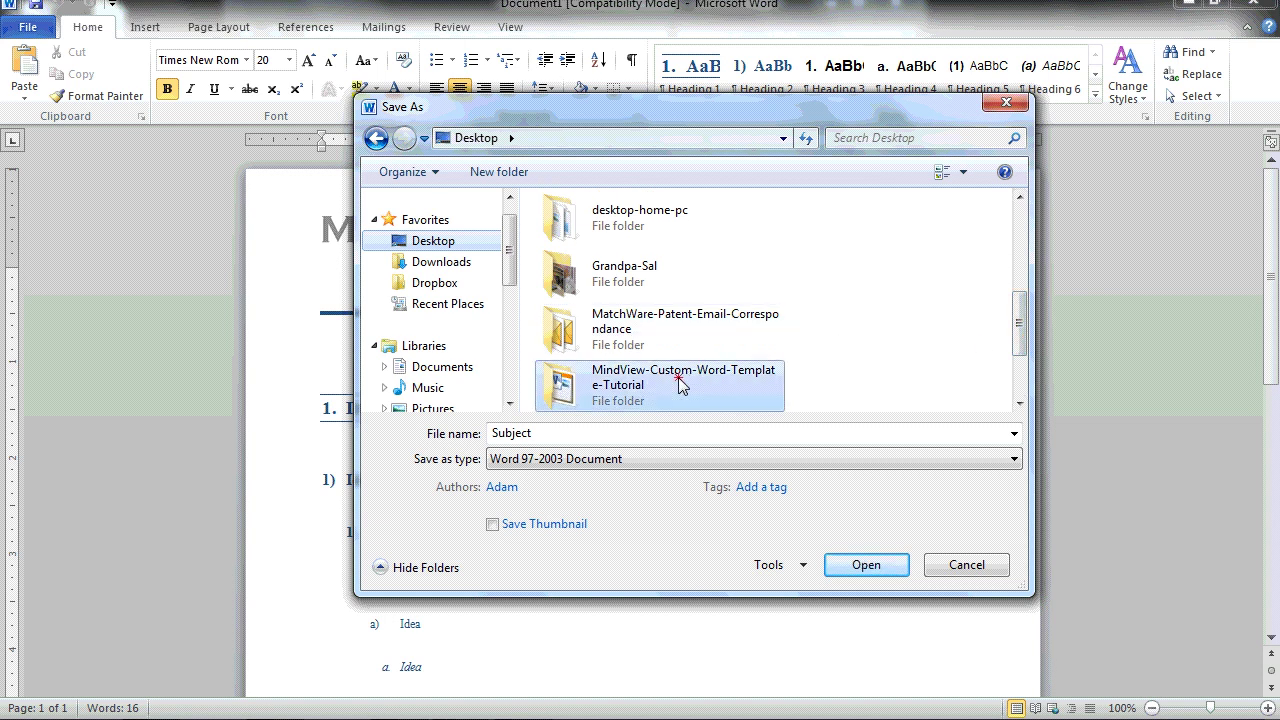
{"action": "double_click", "coordinate": [678, 385]}
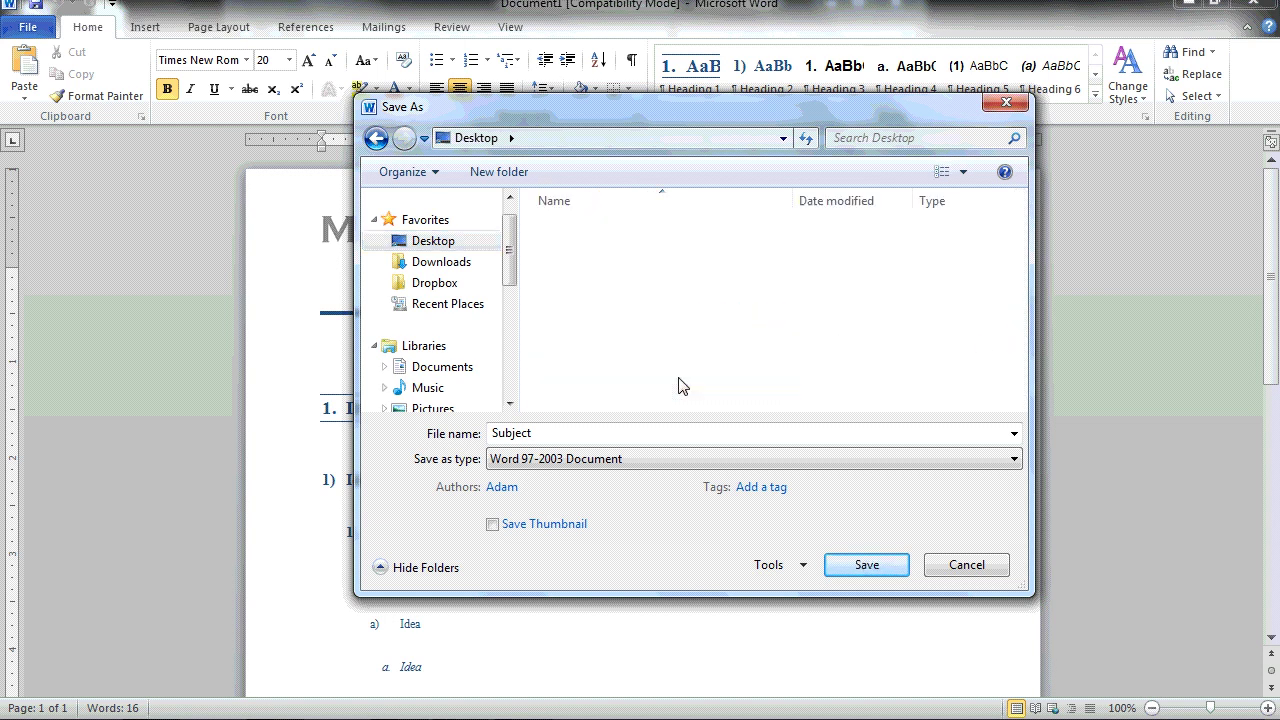
{"action": "left_click", "coordinate": [651, 462]}
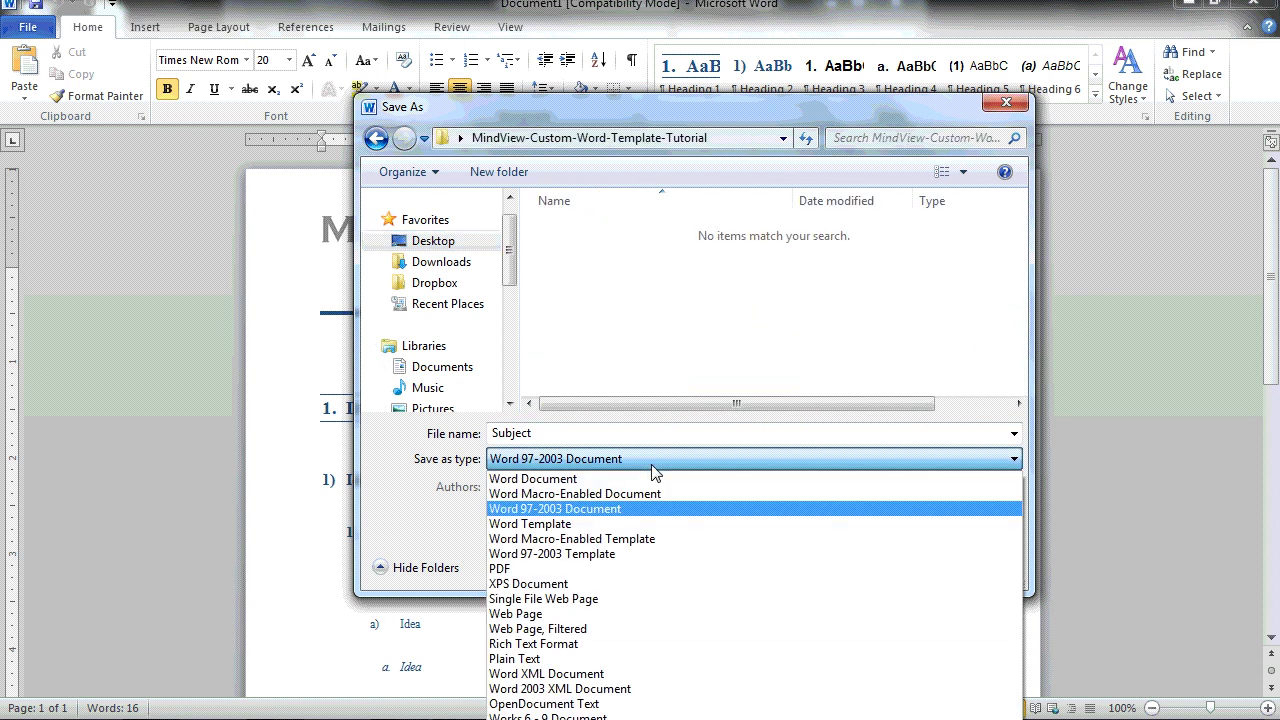
{"action": "left_click", "coordinate": [645, 526]}
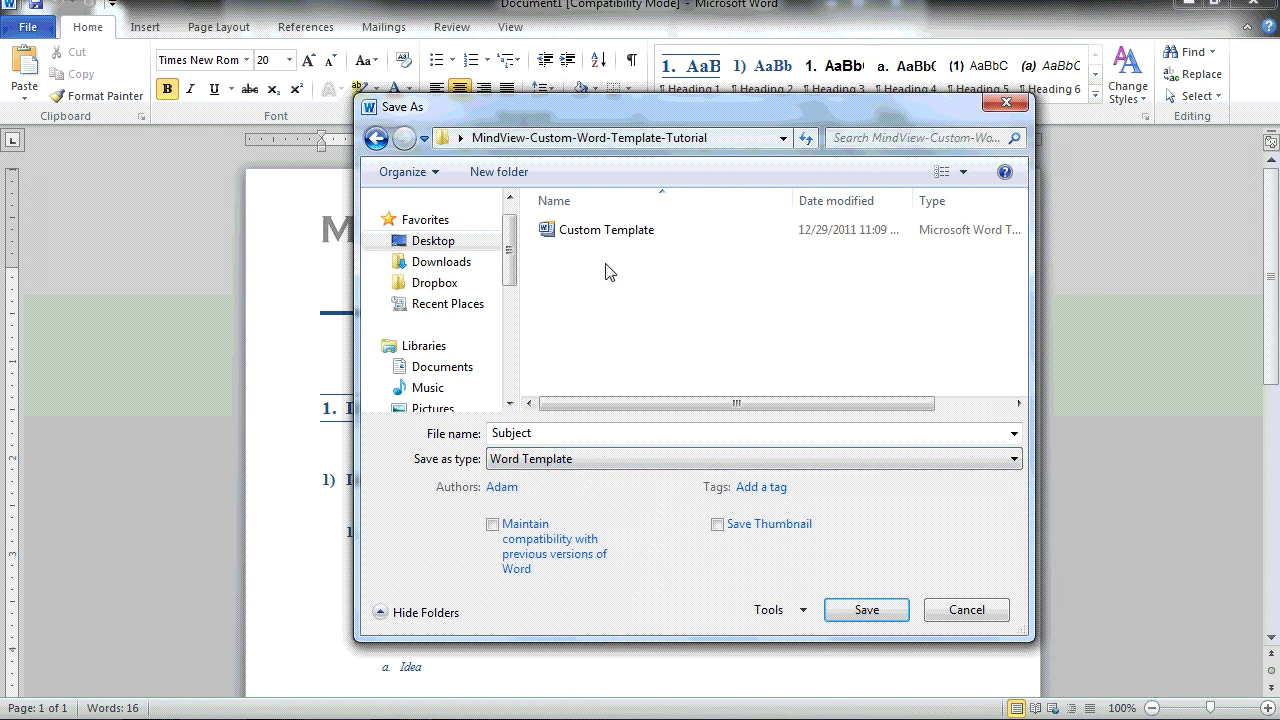
{"action": "left_click", "coordinate": [612, 236]}
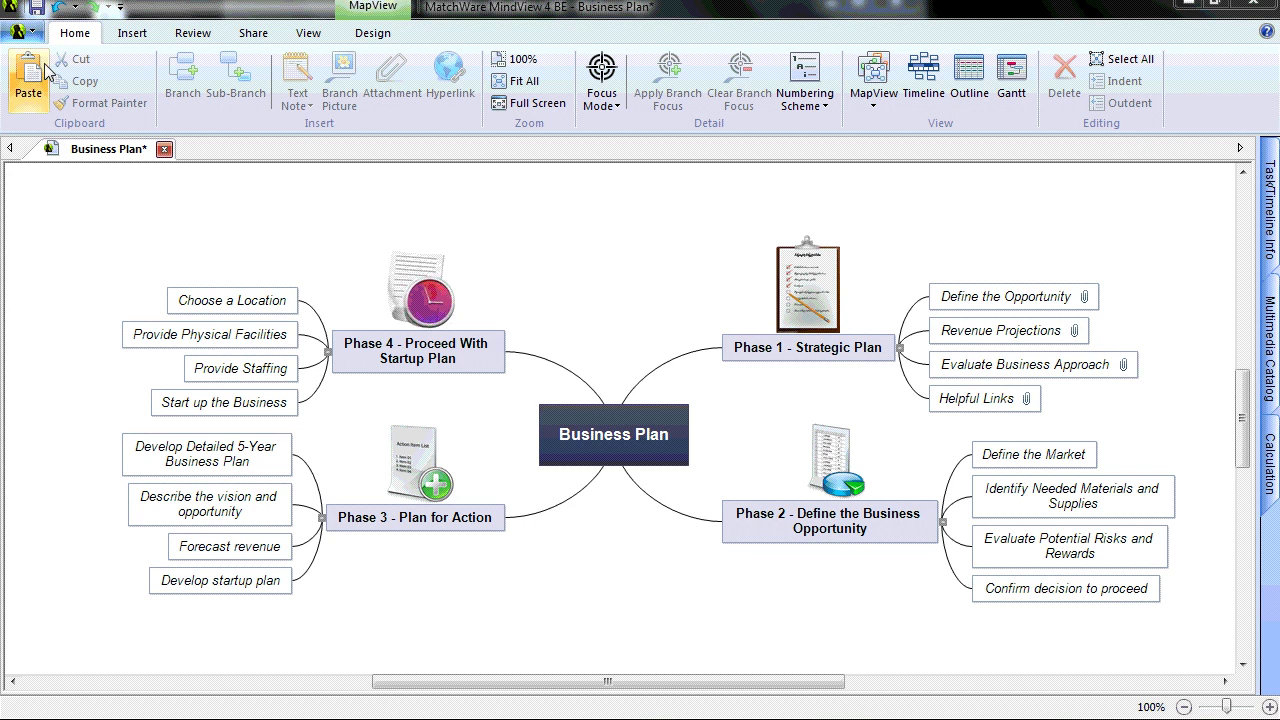
- Show the Export > Microsoft Word choices, Quick or Advanced Word Export, for the Business Plan map
{"action": "left_click", "coordinate": [20, 33]}
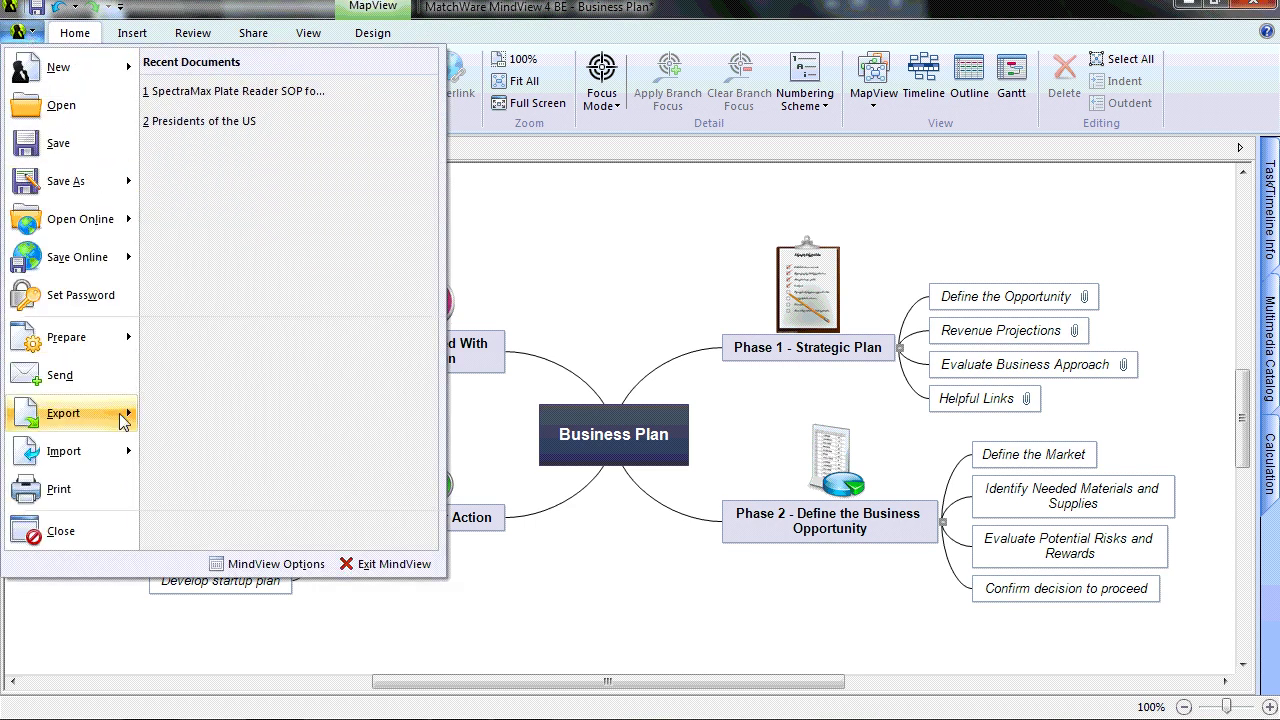
{"action": "mouse_move", "coordinate": [122, 420]}
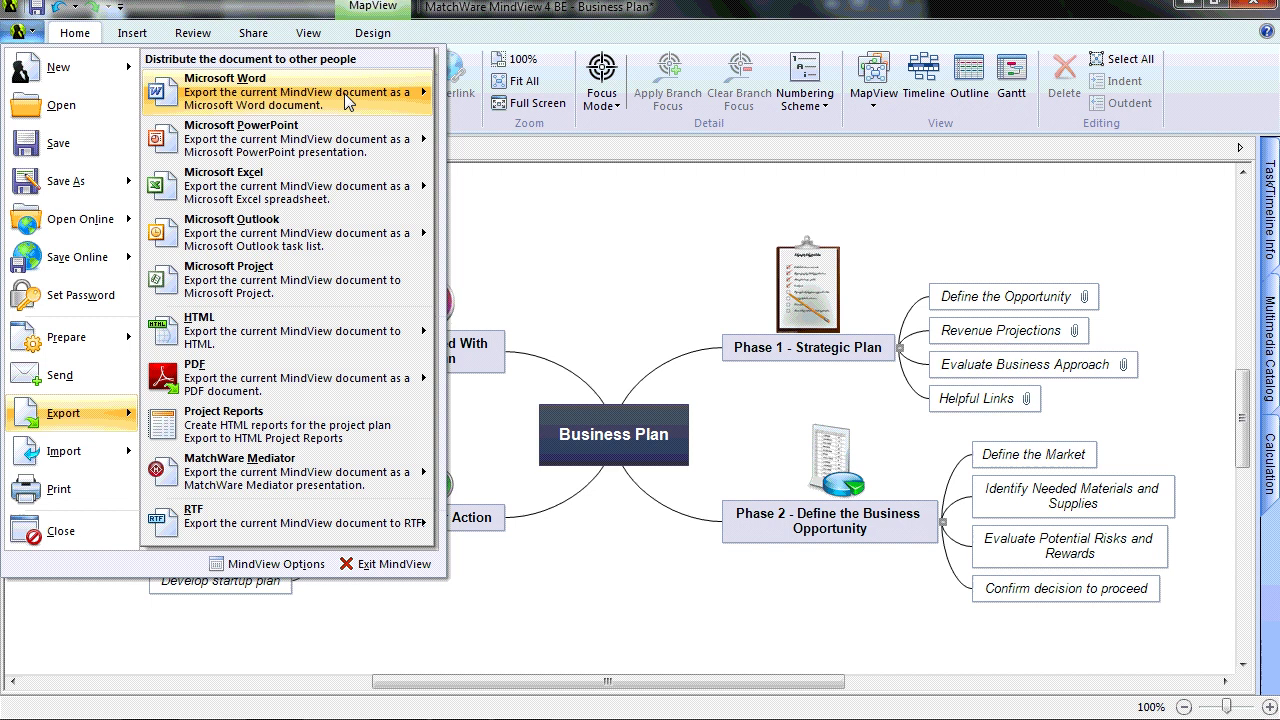
{"action": "mouse_move", "coordinate": [346, 92]}
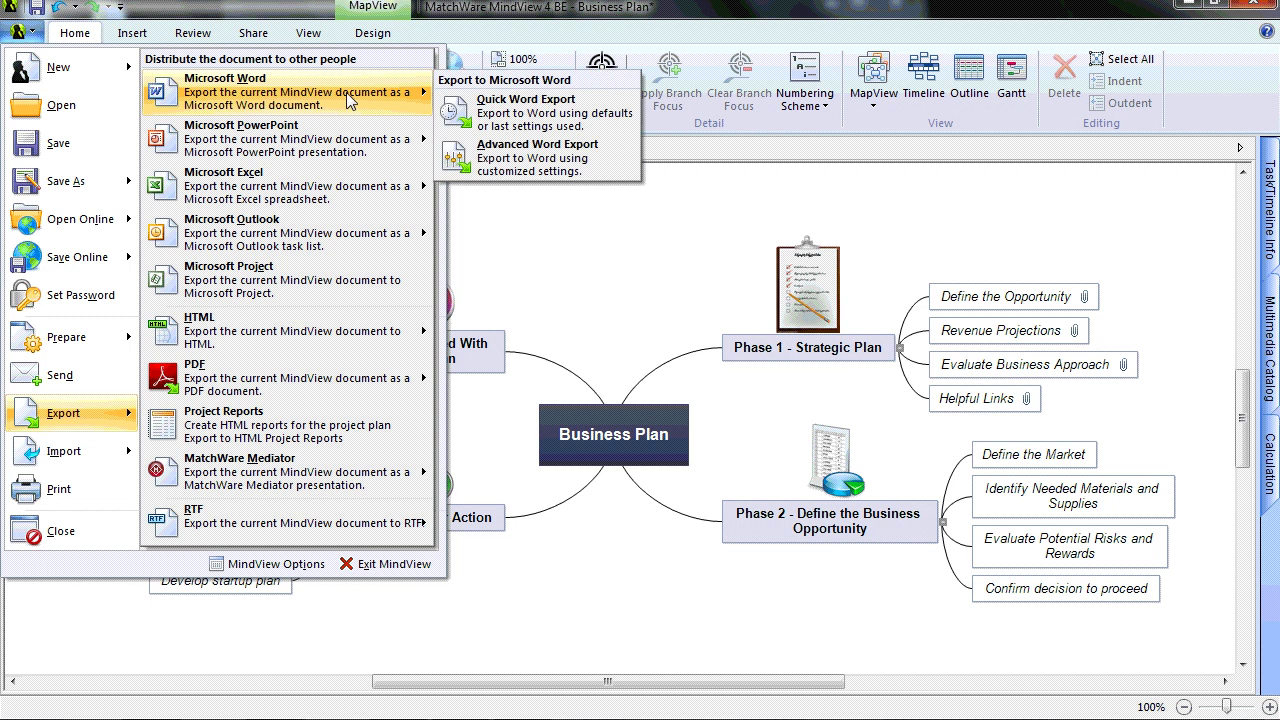
- Export the Business Plan map to Word through Advanced Word Export, styled by Custom Template
{"action": "left_click", "coordinate": [624, 168]}
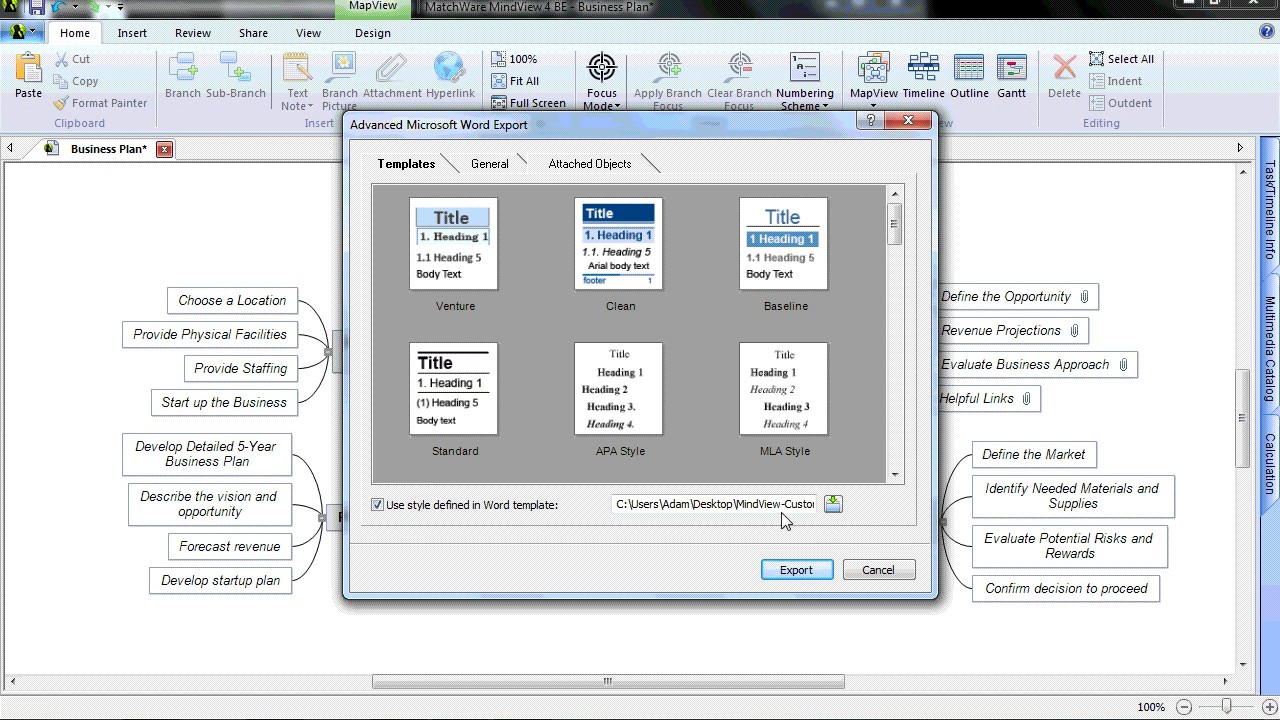
{"action": "left_click", "coordinate": [835, 504]}
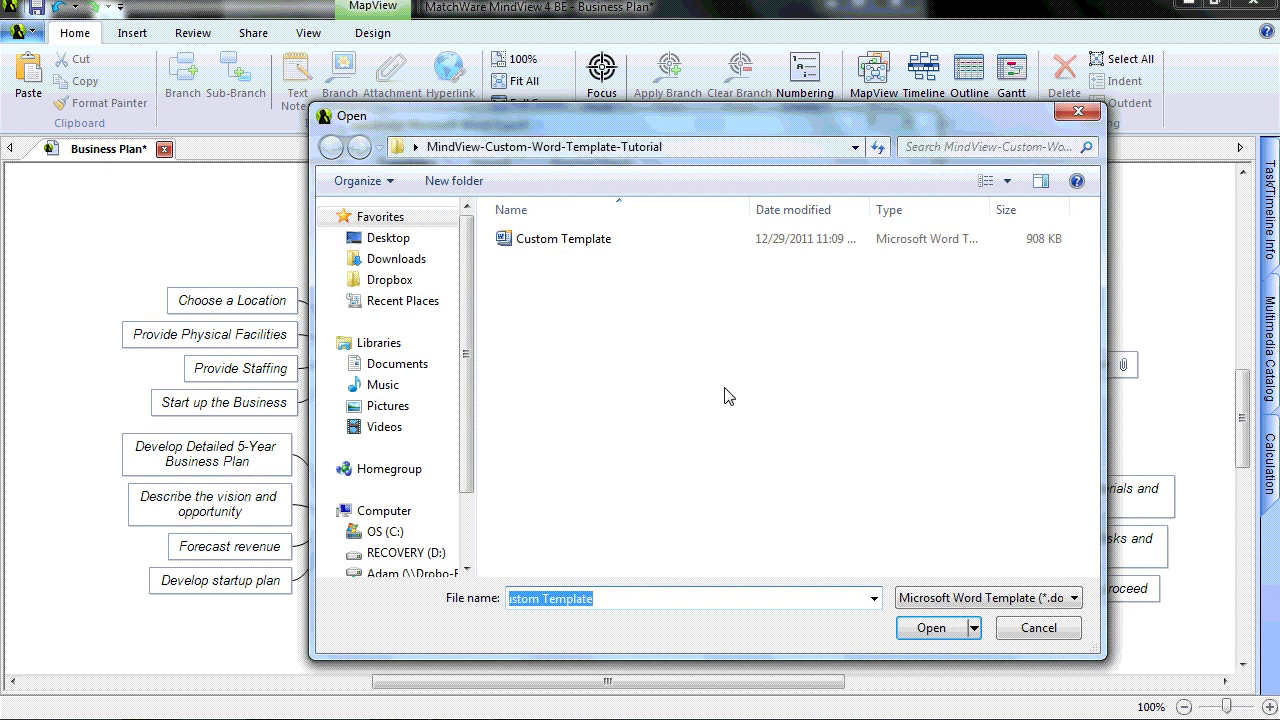
{"action": "left_click", "coordinate": [590, 246]}
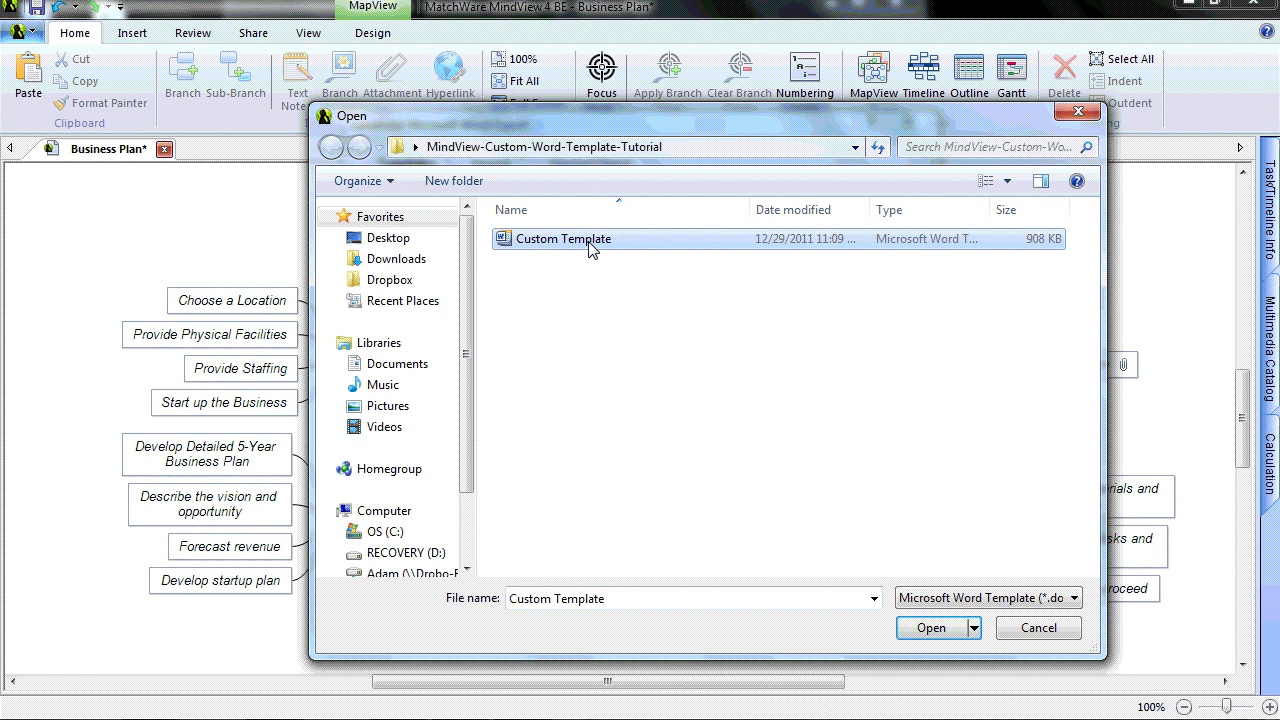
{"action": "left_click", "coordinate": [930, 630]}
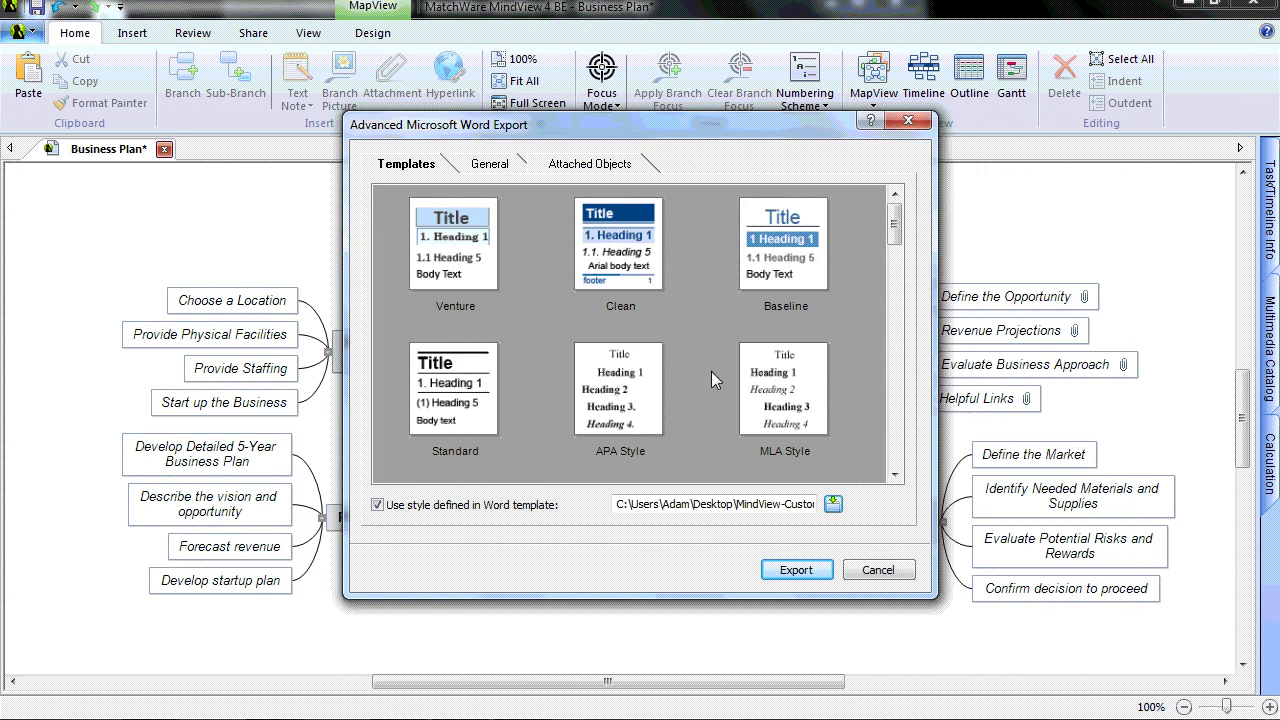
{"action": "left_click", "coordinate": [507, 168]}
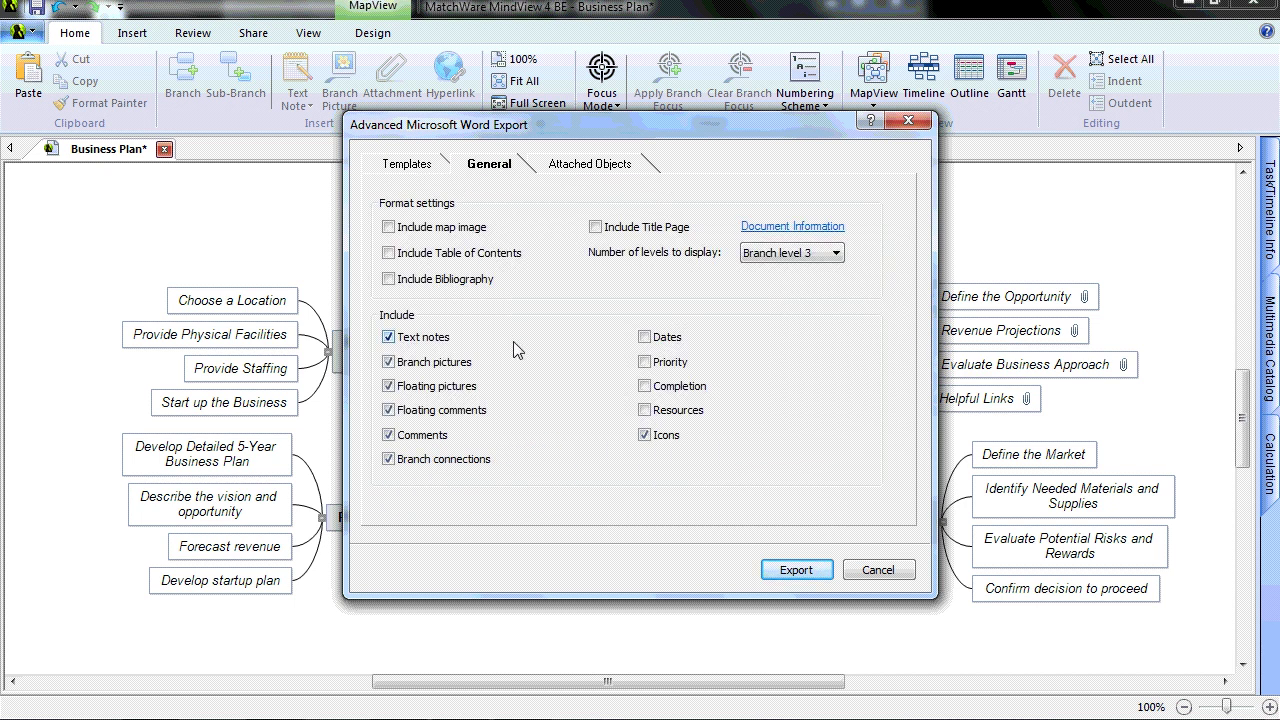
{"action": "left_click", "coordinate": [796, 570]}
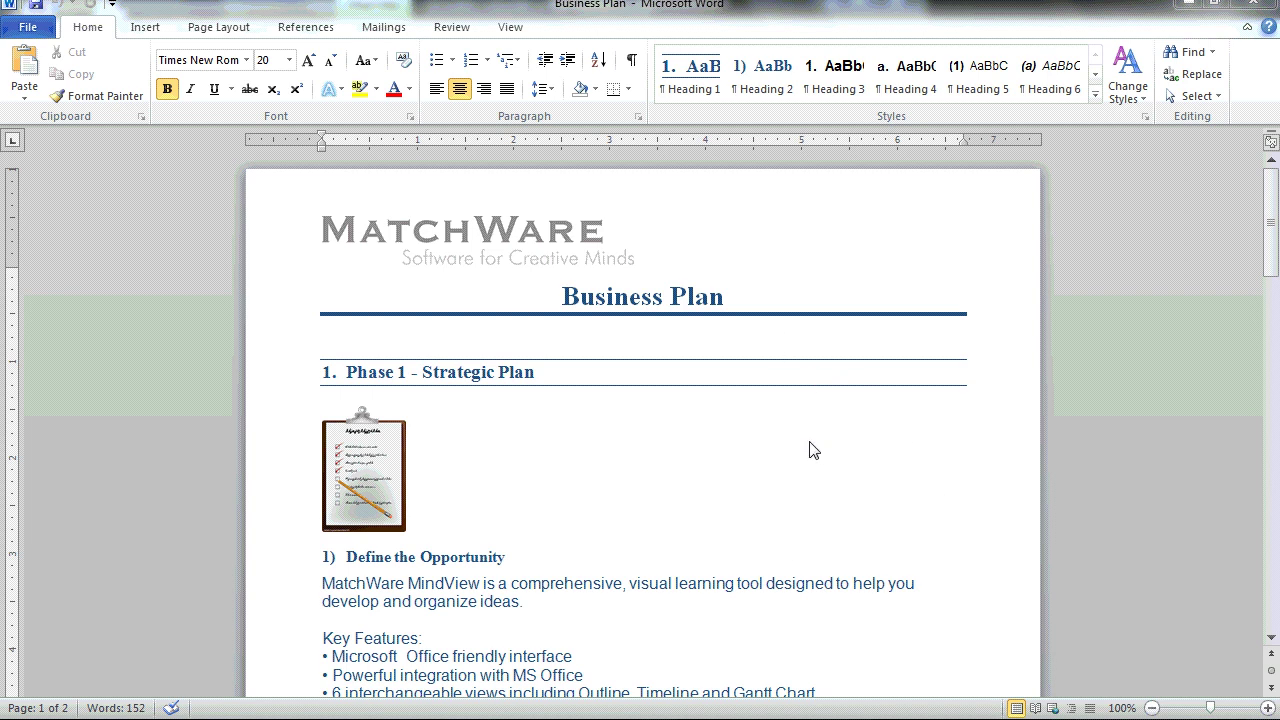
{"action": "scroll", "coordinate": [811, 444], "scroll_direction": "down", "scroll_amount": 2}
{"action": "scroll", "coordinate": [811, 445], "scroll_direction": "down", "scroll_amount": 1}
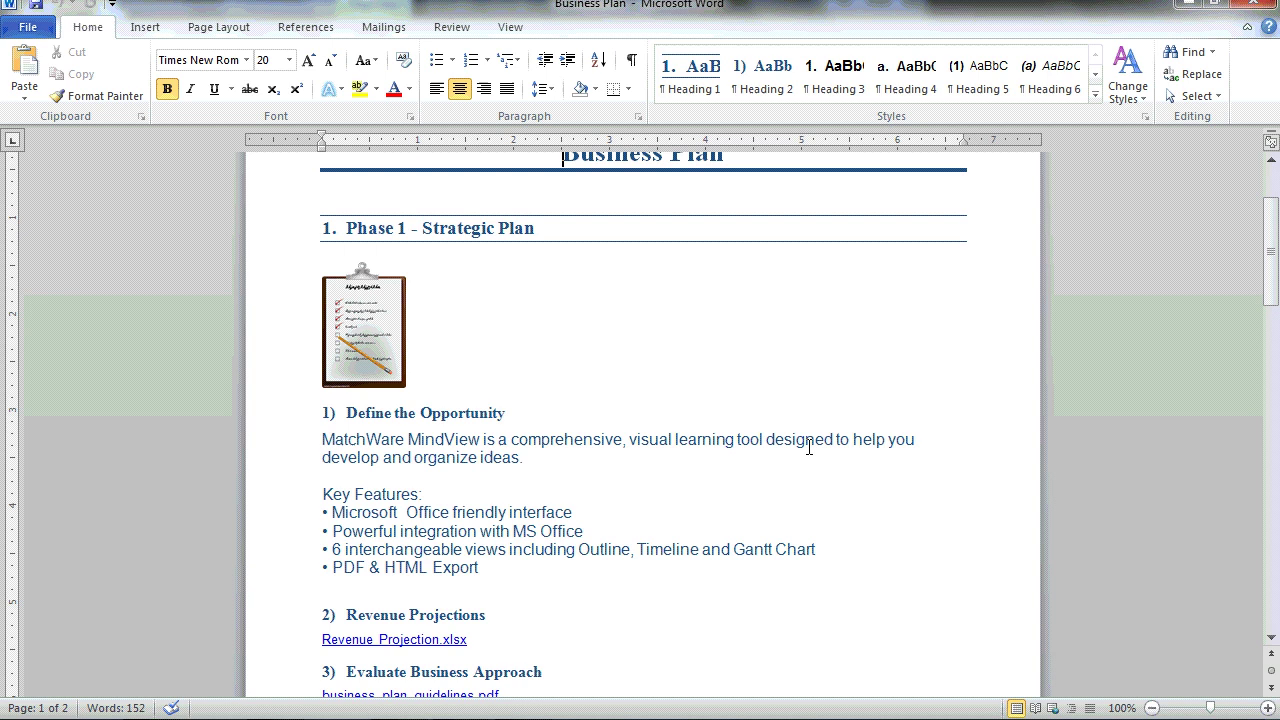
{"action": "scroll", "coordinate": [806, 451], "scroll_direction": "down", "scroll_amount": 5}
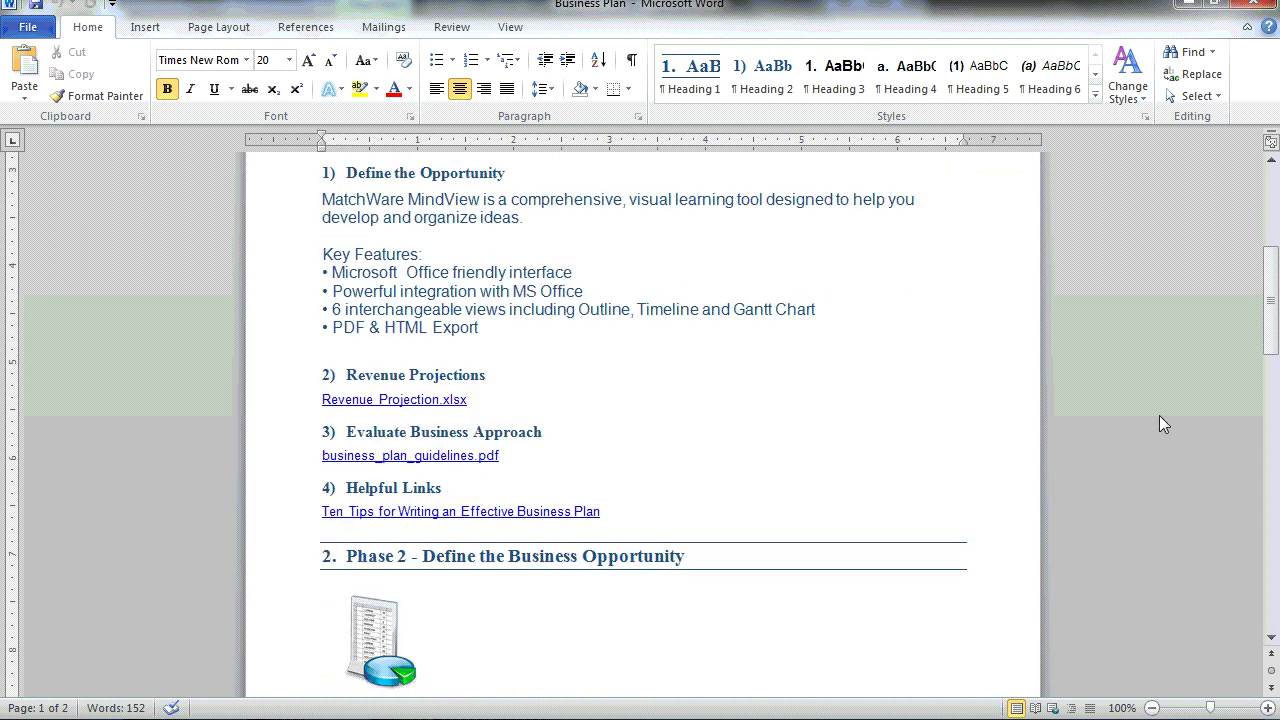
{"action": "left_click_drag", "start_coordinate": [1271, 325], "coordinate": [1277, 428]}
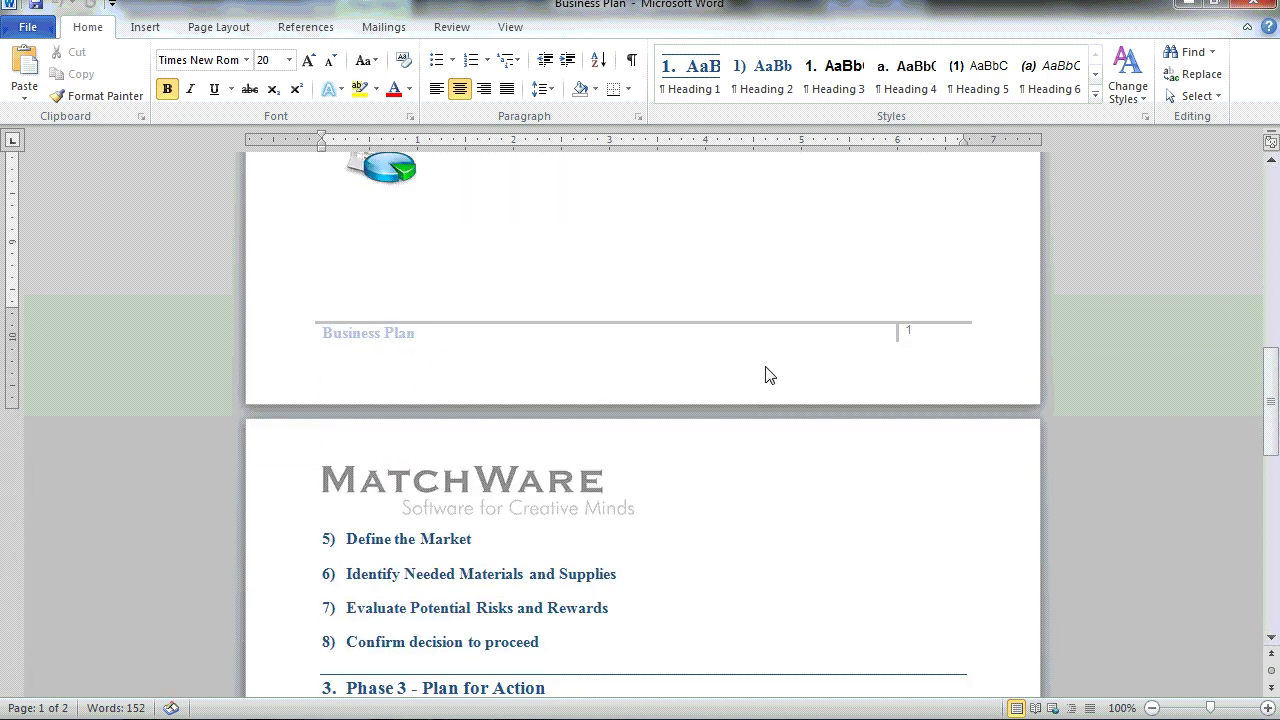